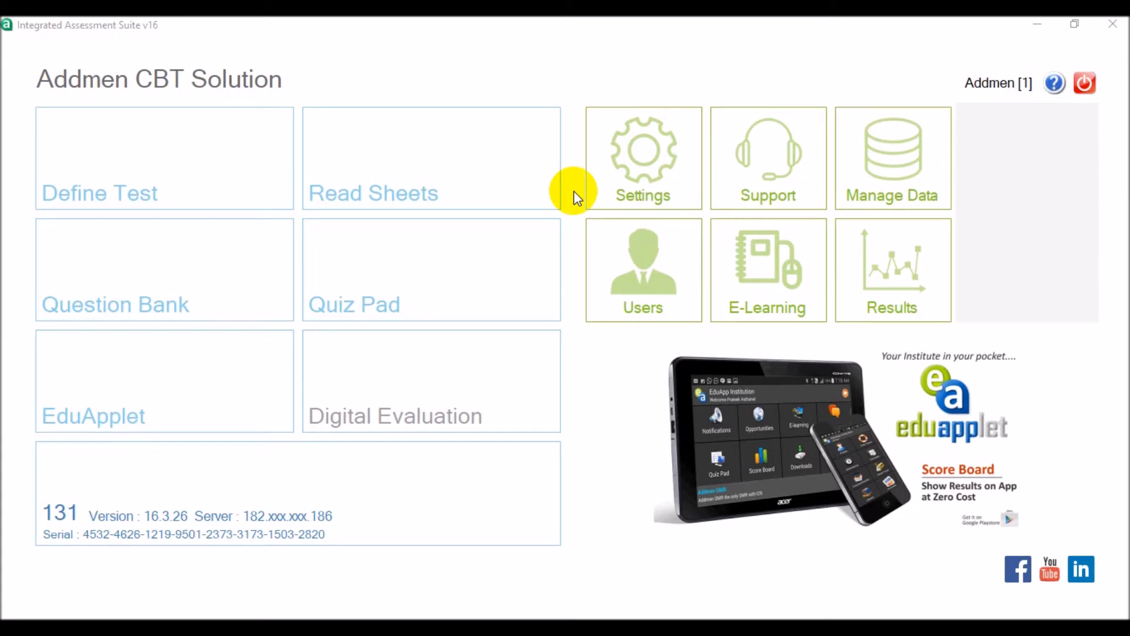
# - Start defining a new test with test number 1001 and the title IIT JEE Mock Test 03
pyautogui.click(263, 169)
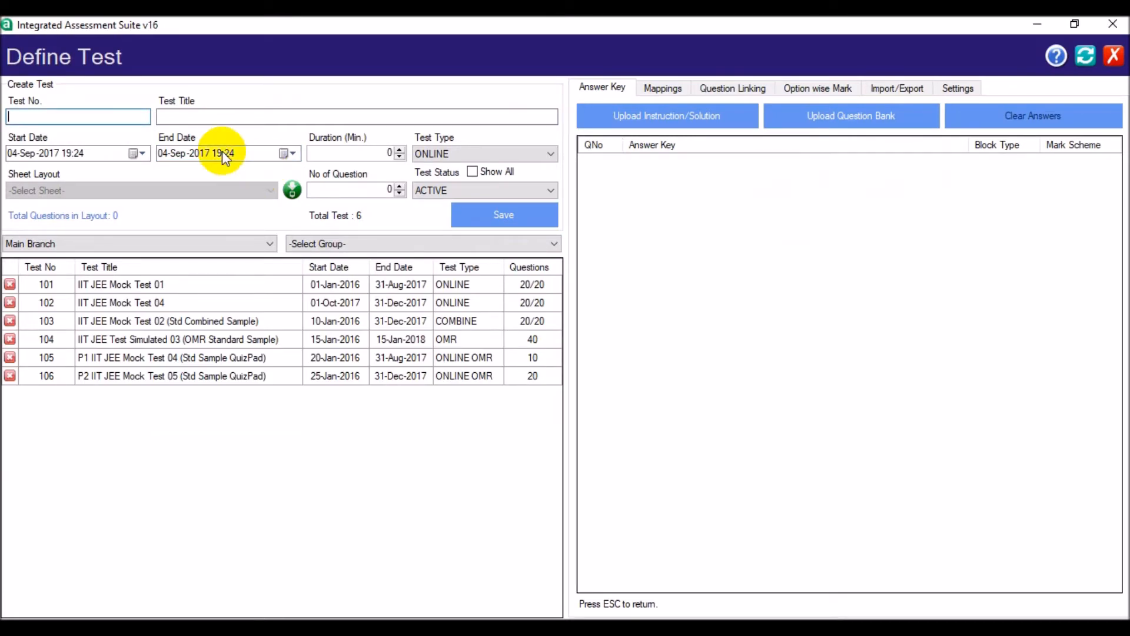
pyautogui.write('1001')
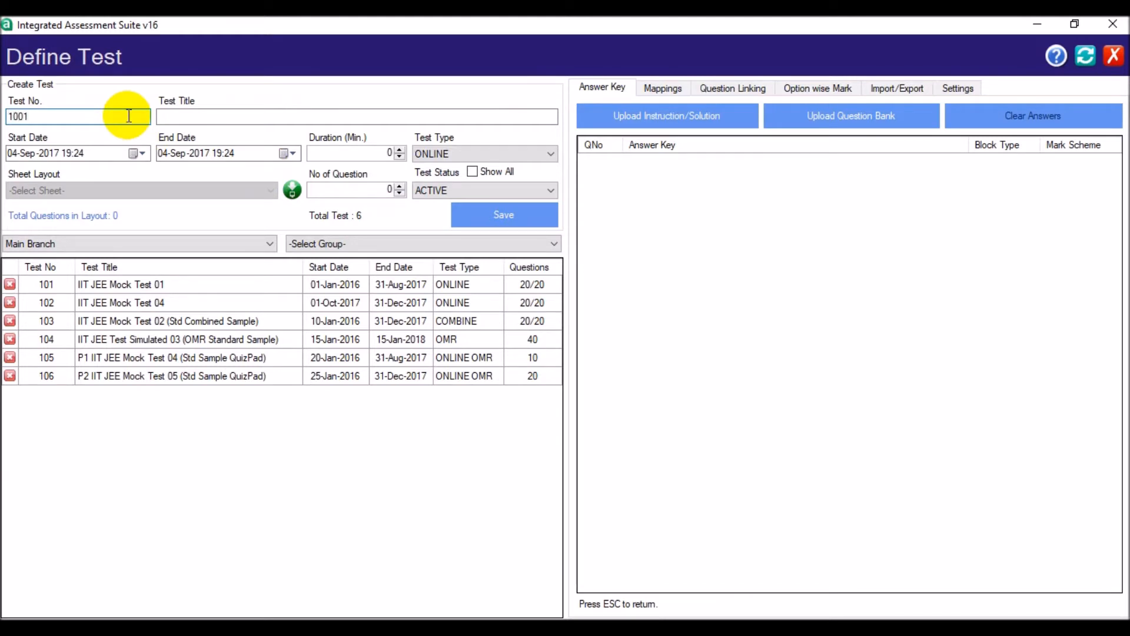
pyautogui.click(169, 115)
pyautogui.write('IIT')
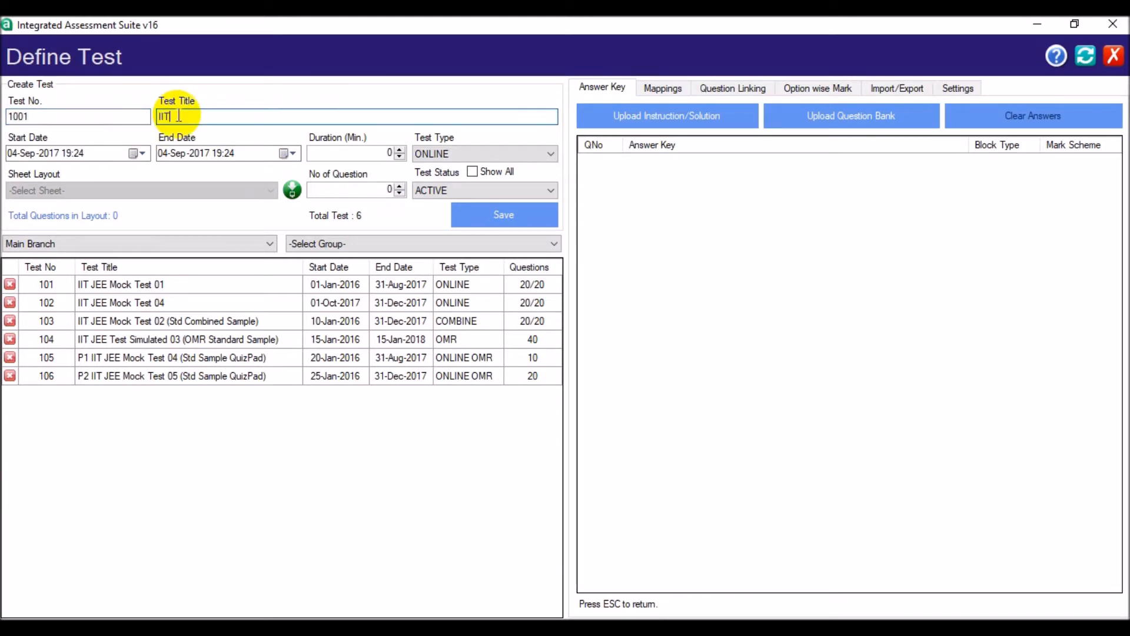
pyautogui.write(' JEE Mock Test 03')
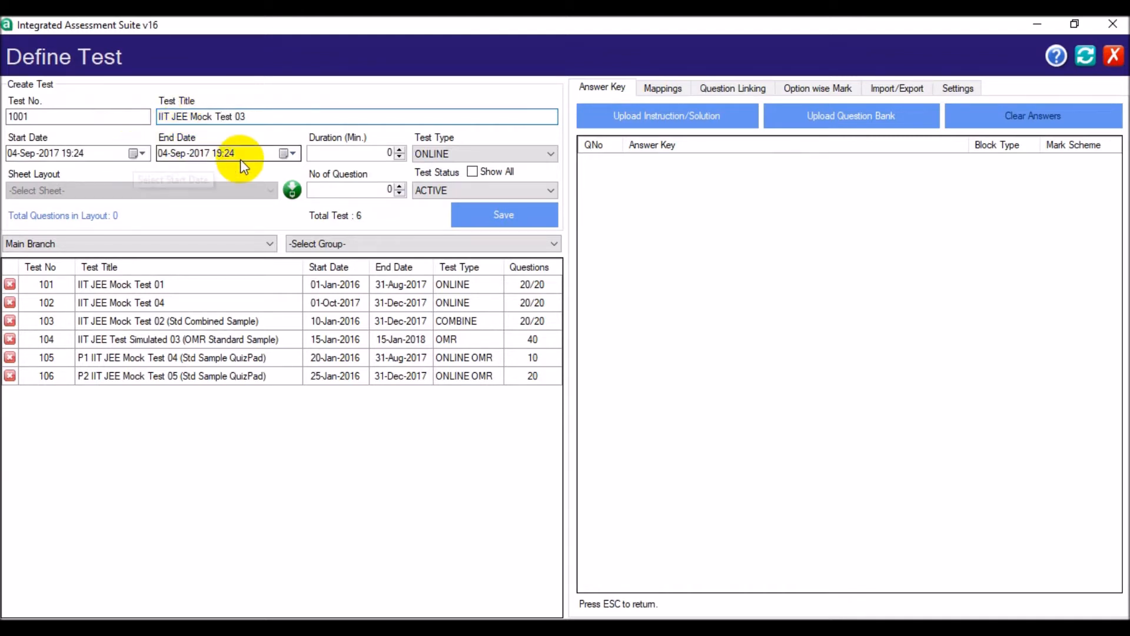
# - Set the test's end date to 30-Sep-2017 and its duration to 30 minutes
pyautogui.click(287, 153)
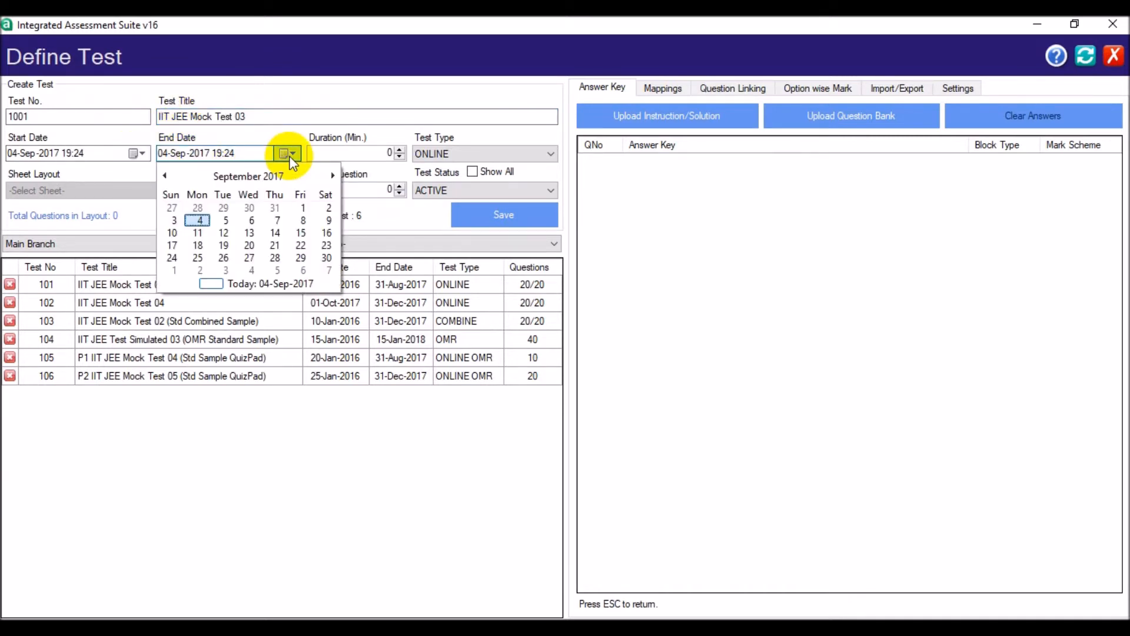
pyautogui.click(326, 258)
pyautogui.click(373, 151)
pyautogui.write('3')
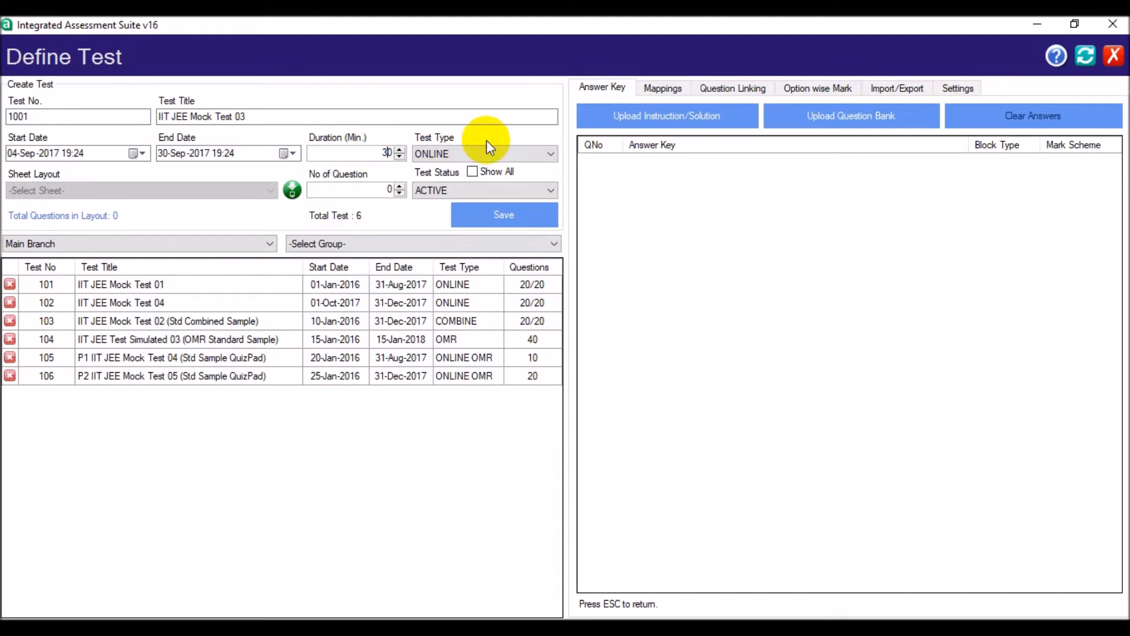
# - Use the ONLINE test type, set the number of questions to 30, and save the test
pyautogui.click(519, 152)
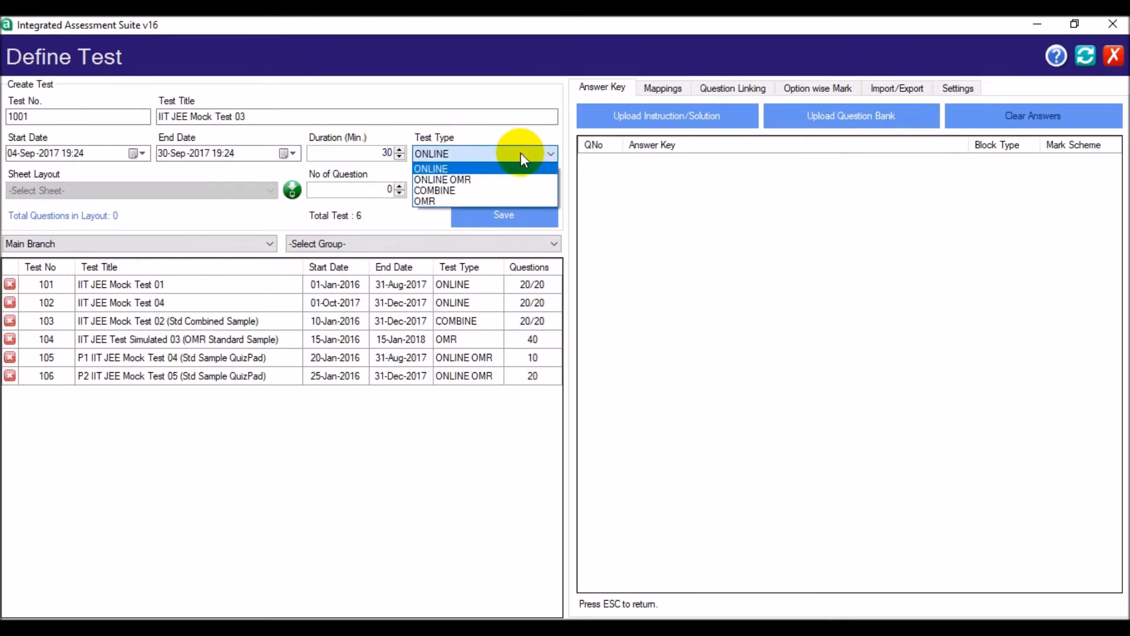
pyautogui.click(521, 153)
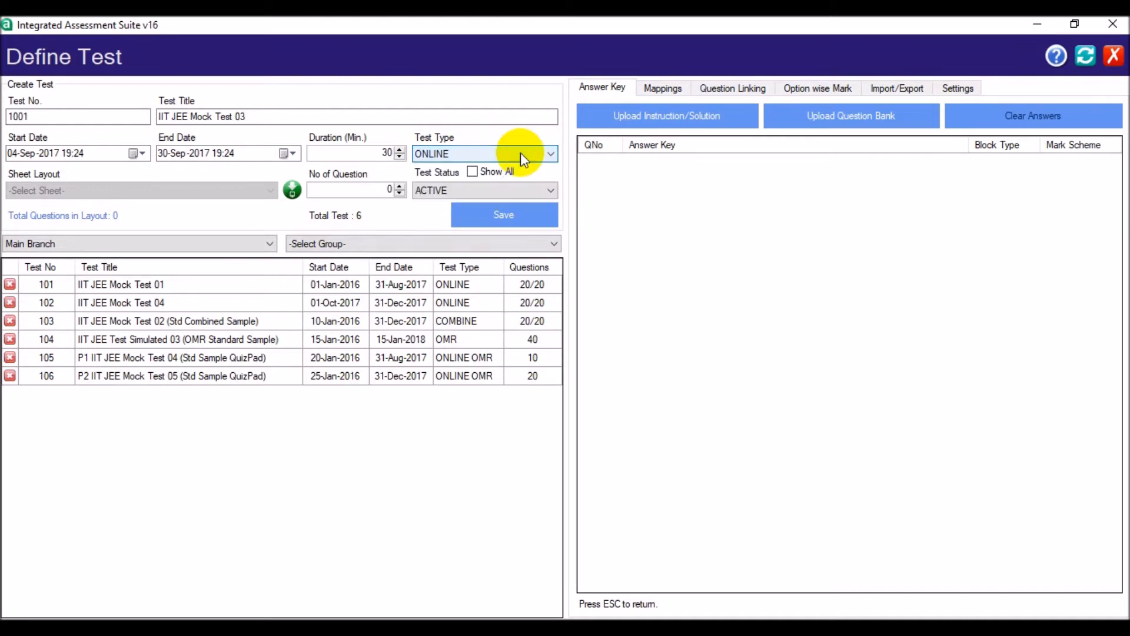
pyautogui.click(370, 187)
pyautogui.write('3')
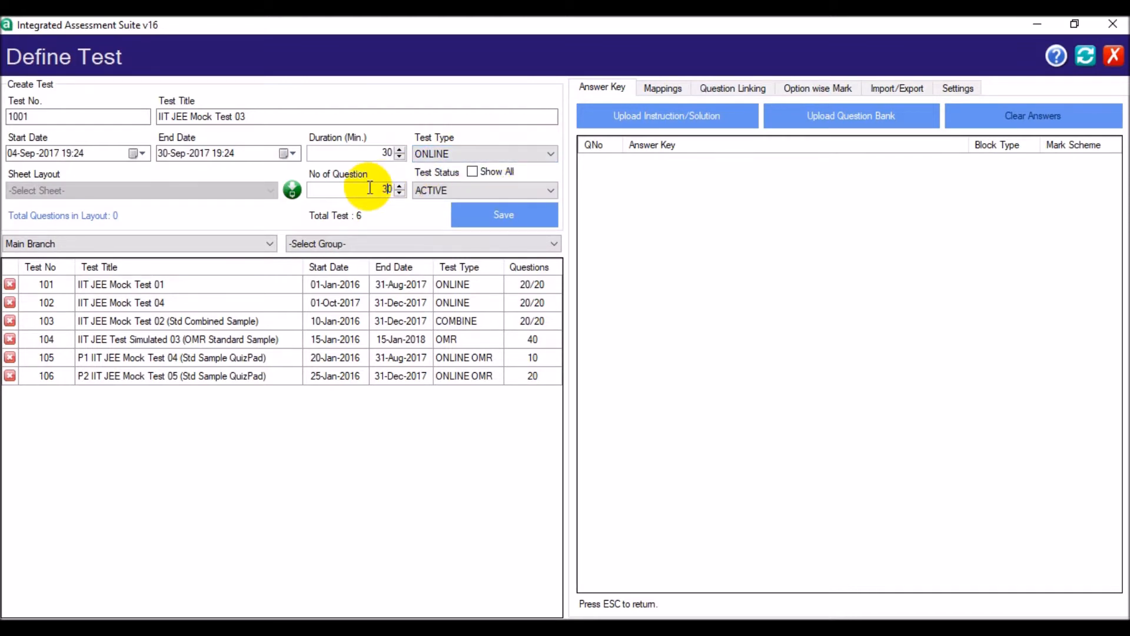
pyautogui.click(490, 215)
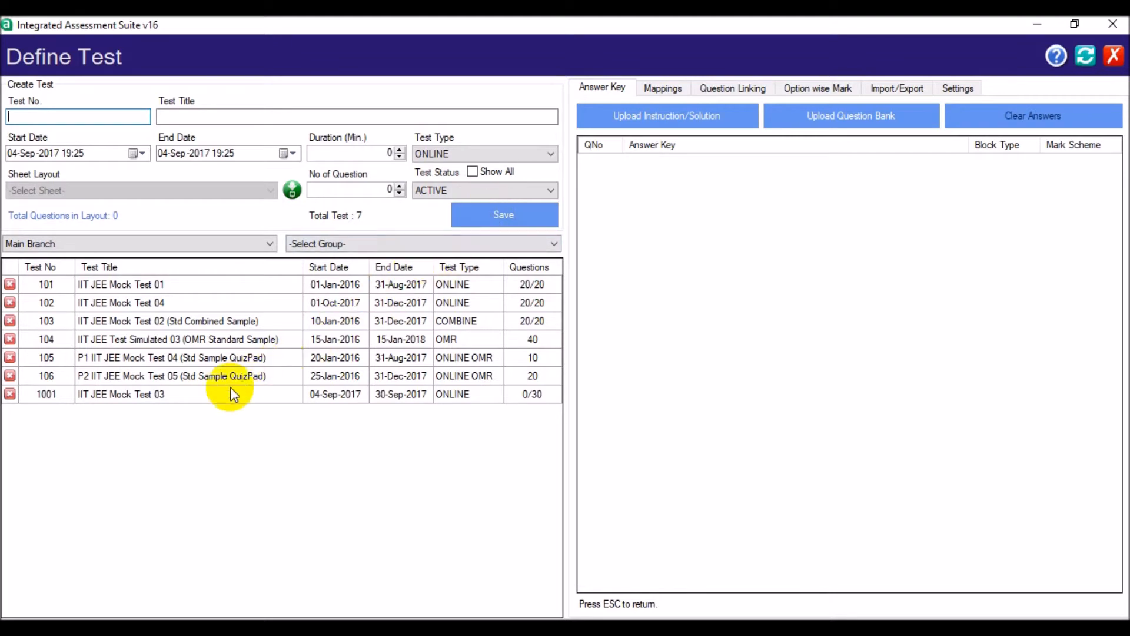
# - For test 1001, load the question data from the Word document IIT JEE FINAL PAPER FOR ONLINE TEST
pyautogui.click(218, 400)
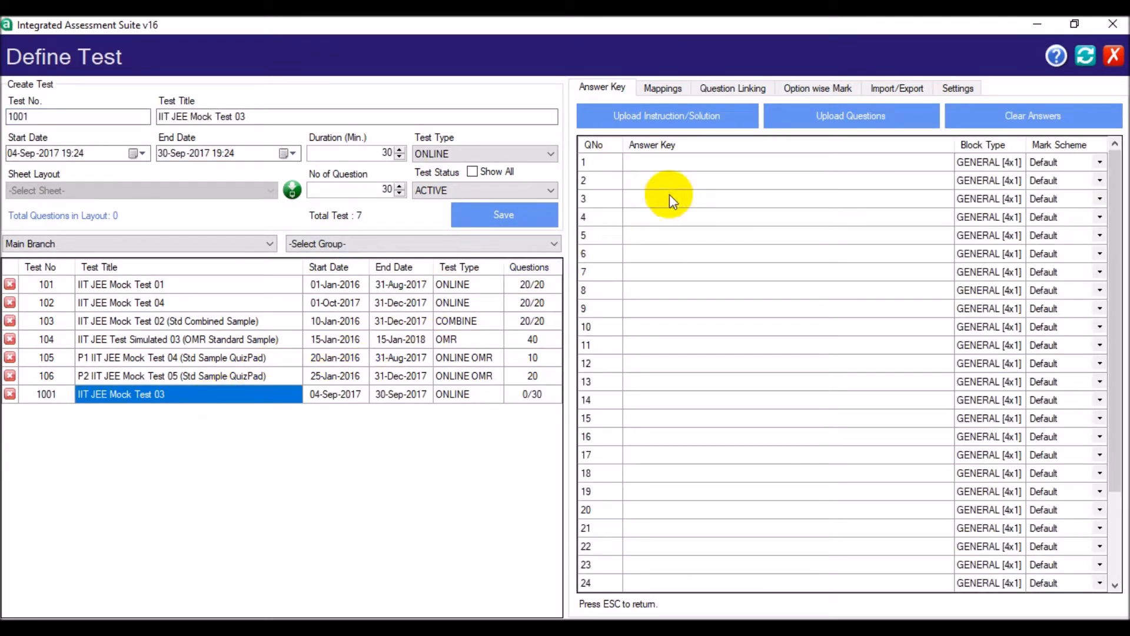
pyautogui.click(792, 114)
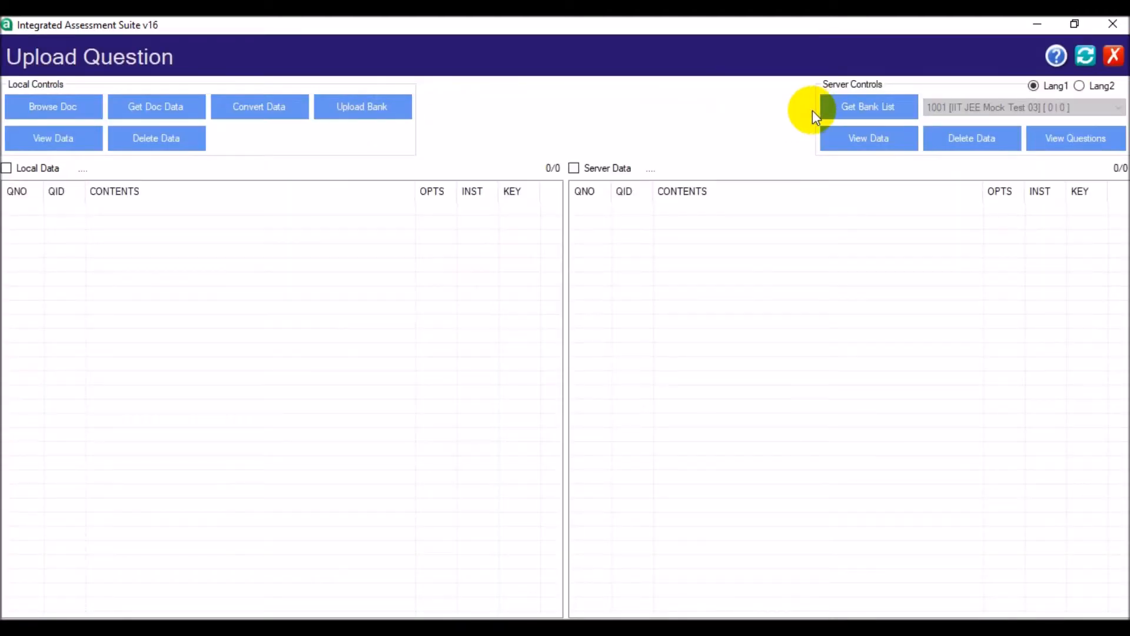
pyautogui.click(56, 104)
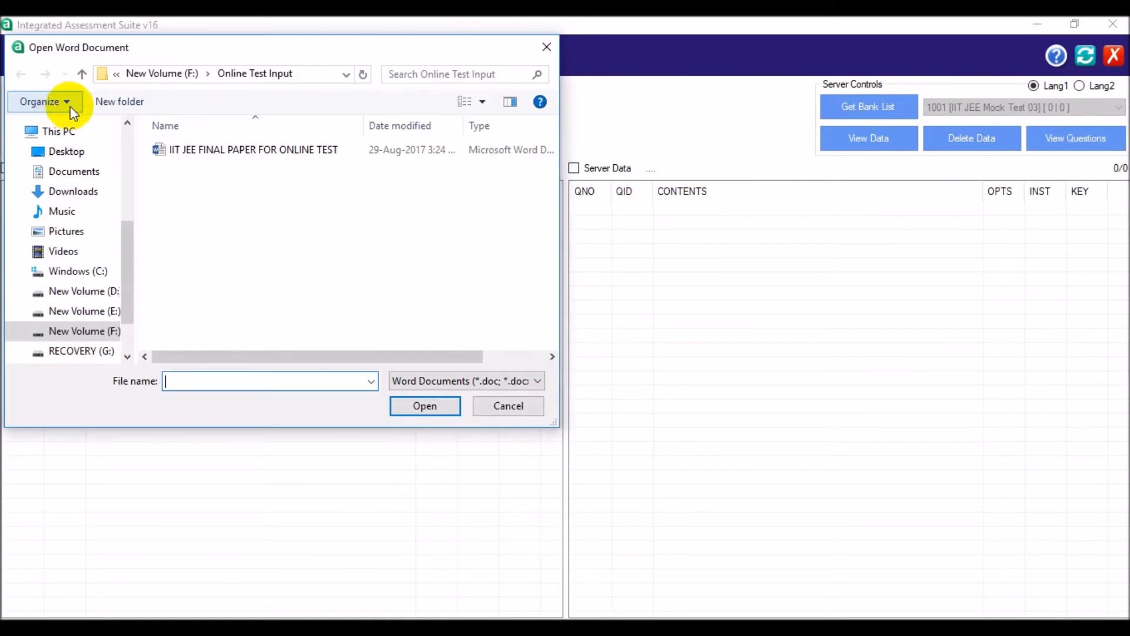
pyautogui.click(182, 149)
pyautogui.click(411, 405)
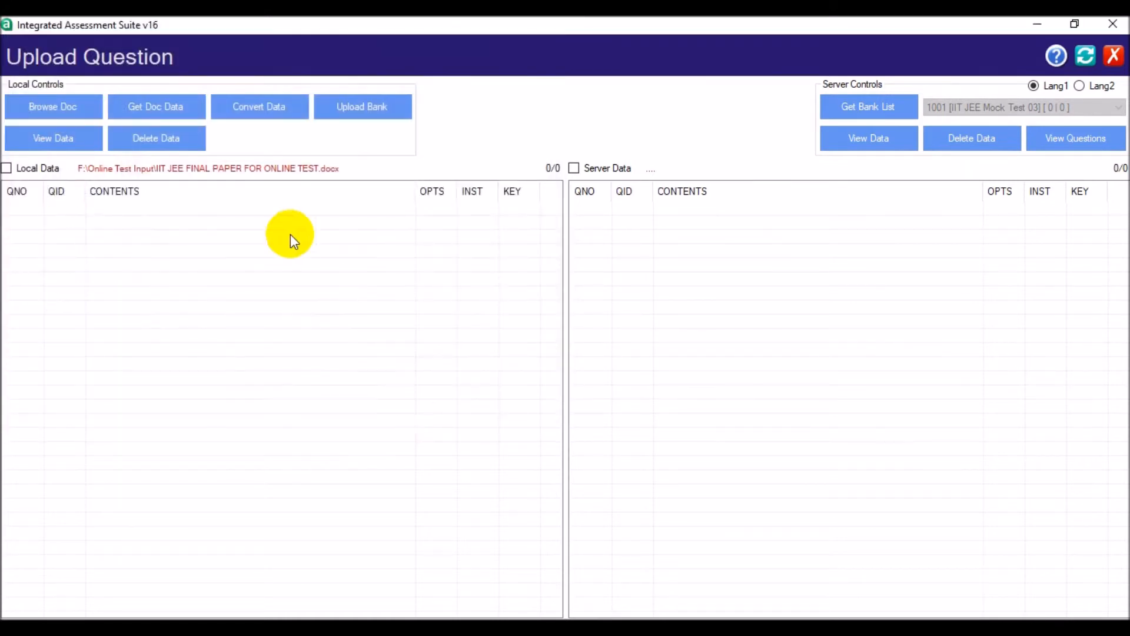
pyautogui.click(170, 102)
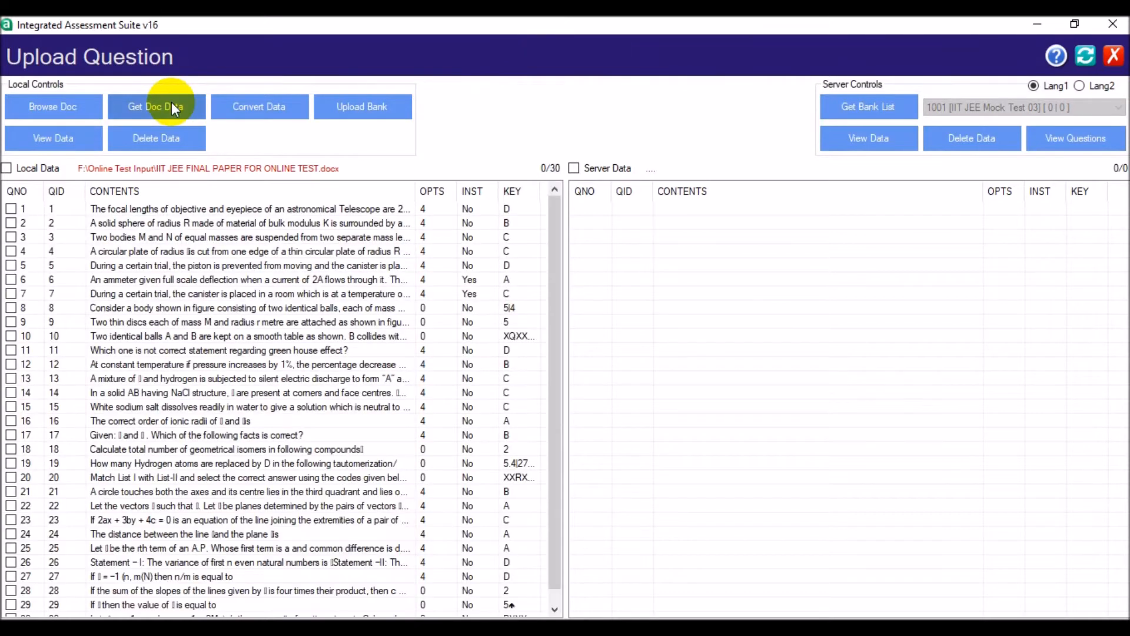
# - Convert the data of all local questions and upload them to the test's question bank on the server
pyautogui.click(8, 168)
pyautogui.click(250, 109)
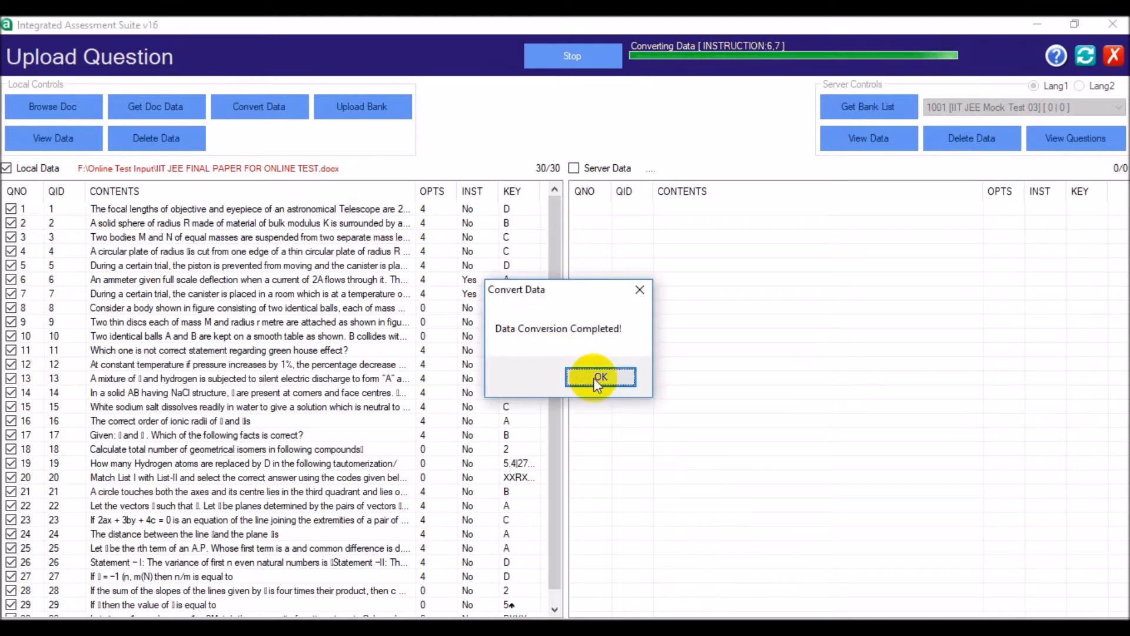
pyautogui.click(600, 377)
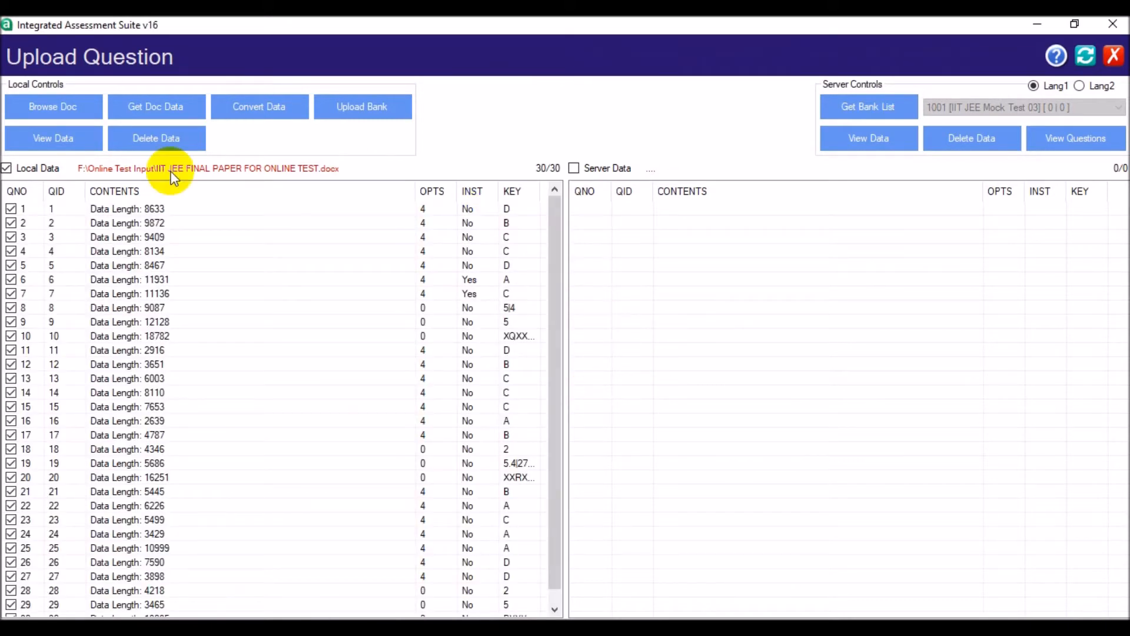
pyautogui.click(361, 107)
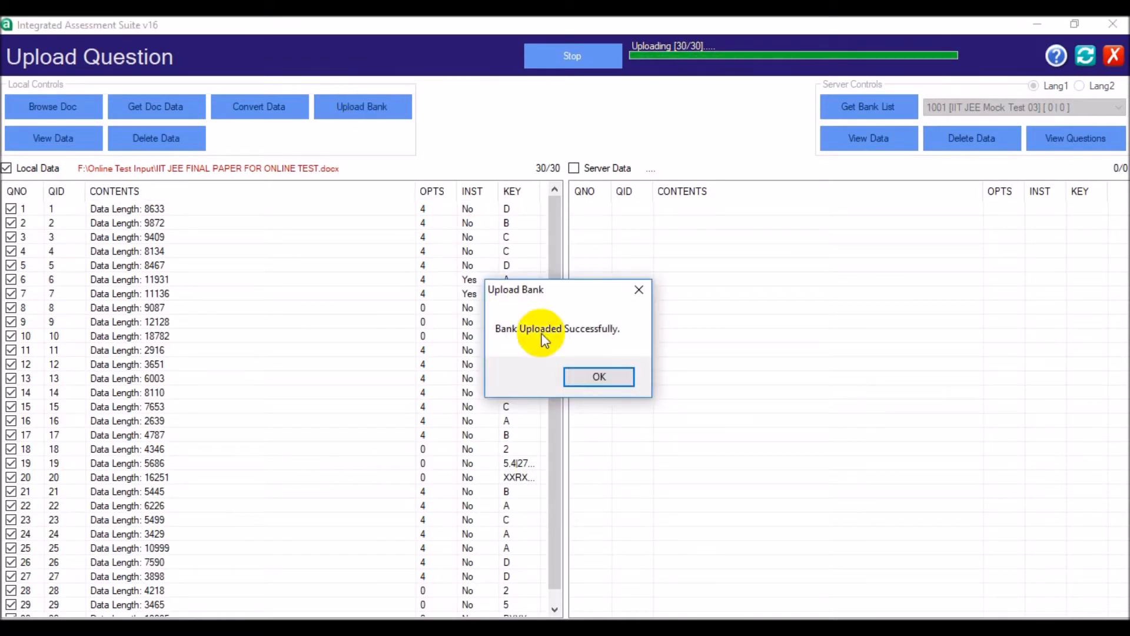
pyautogui.click(582, 375)
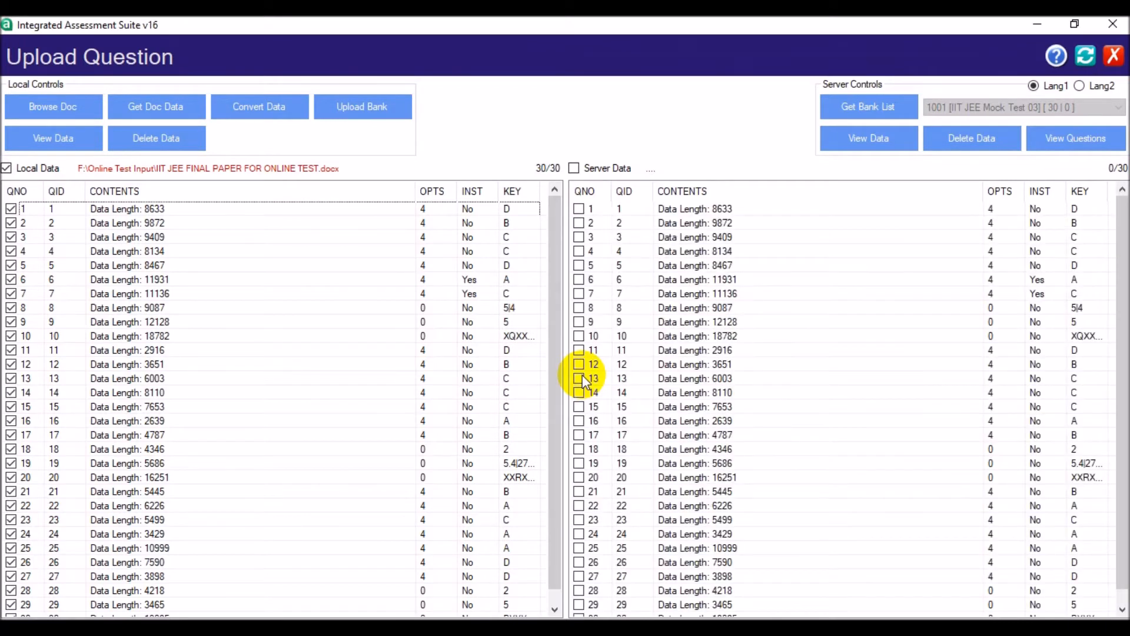
# - Review the uploaded questions and check the test's answer keys, including those of questions 8, 19 and 20
pyautogui.click(1062, 143)
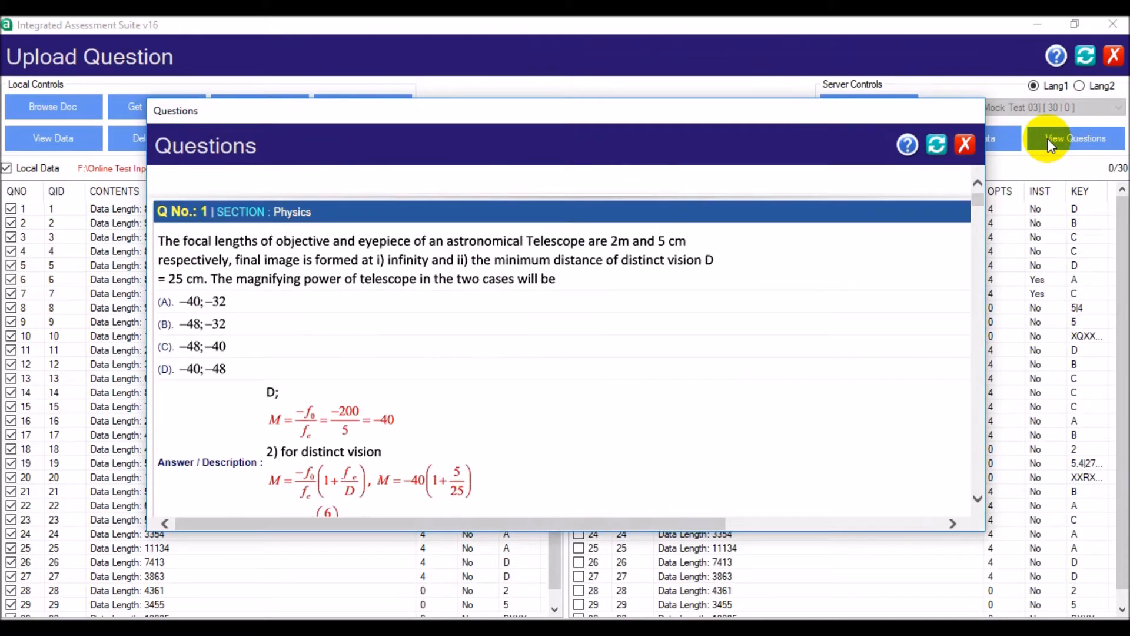
pyautogui.click(977, 498)
pyautogui.click(977, 500)
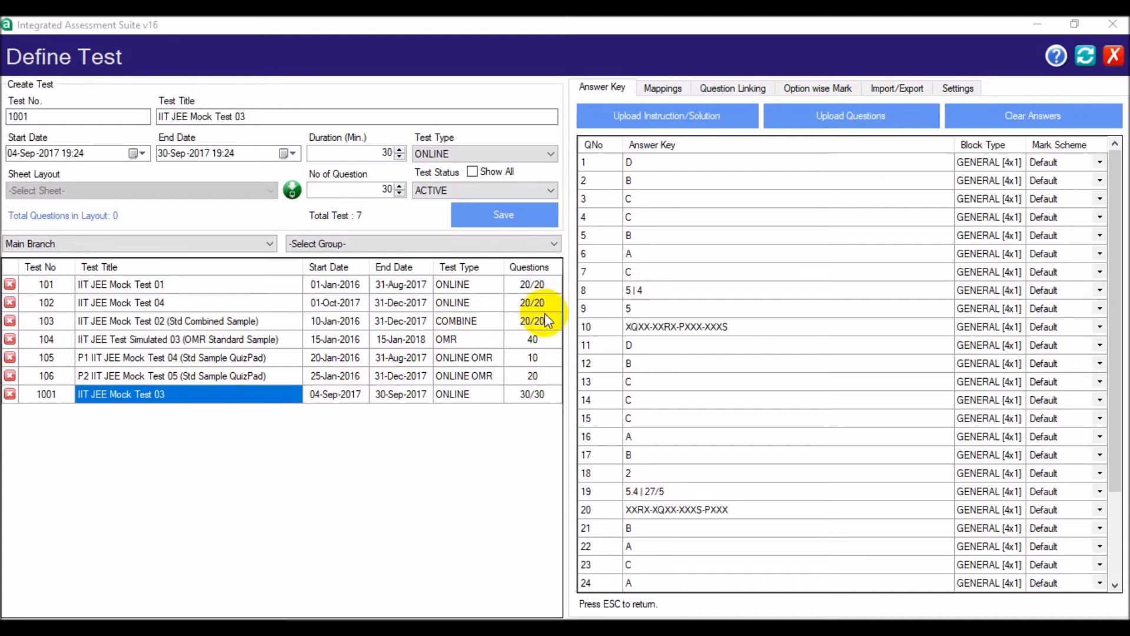
pyautogui.click(605, 290)
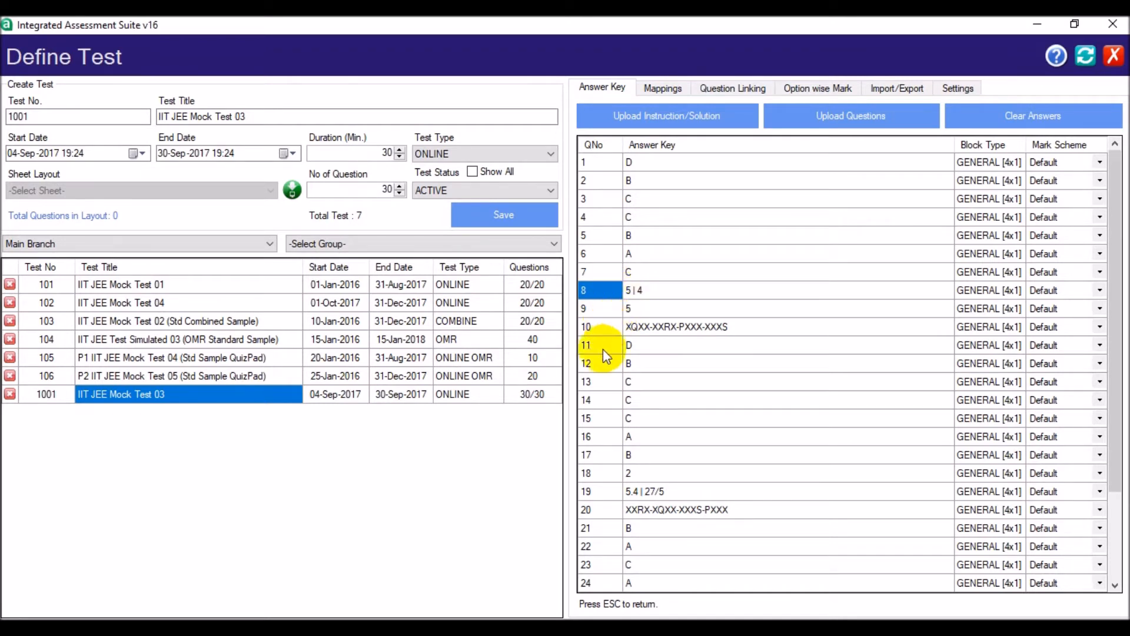
pyautogui.click(597, 493)
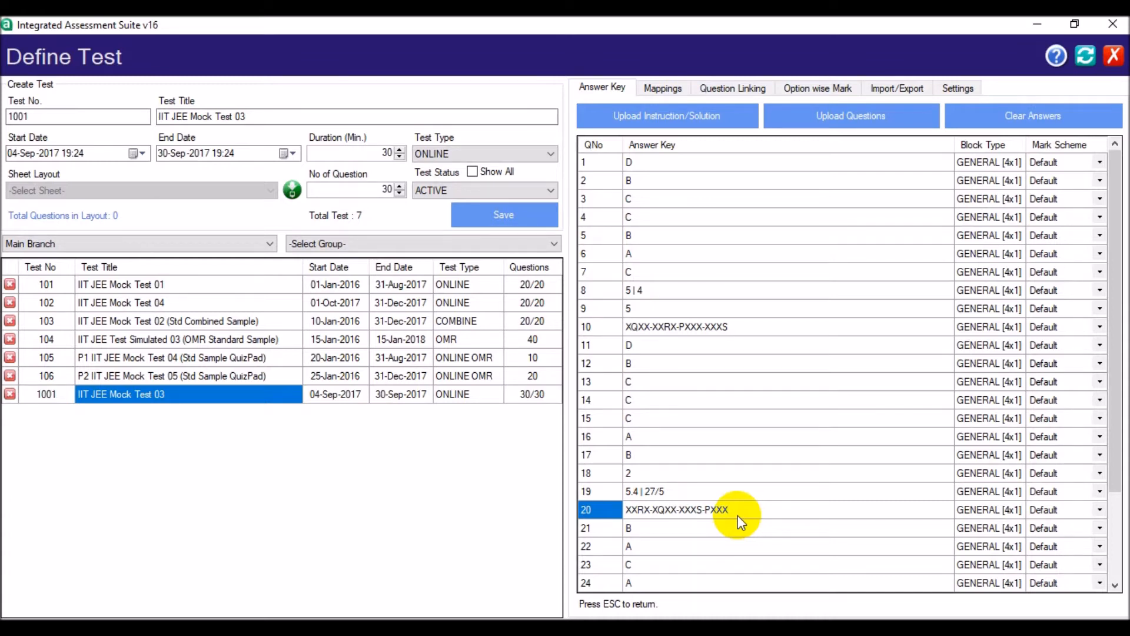
# - Map questions 8, 9, 18, 19, 28 and 29 of IIT JEE Mock Test 03 to the block type Numeric [10x10]
pyautogui.click(672, 83)
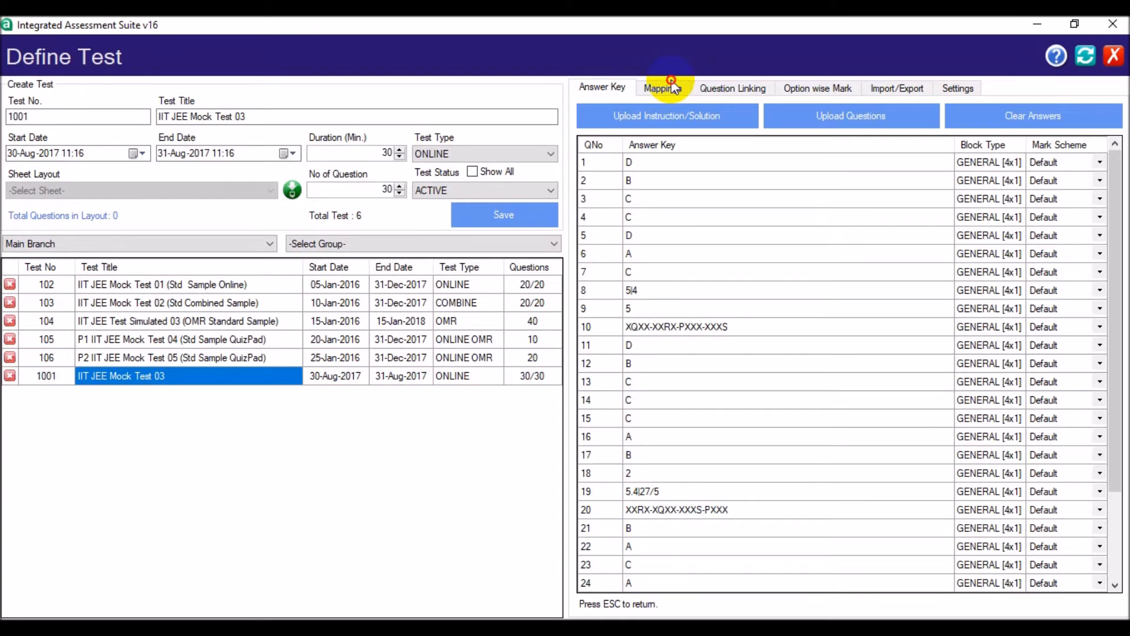
pyautogui.click(671, 84)
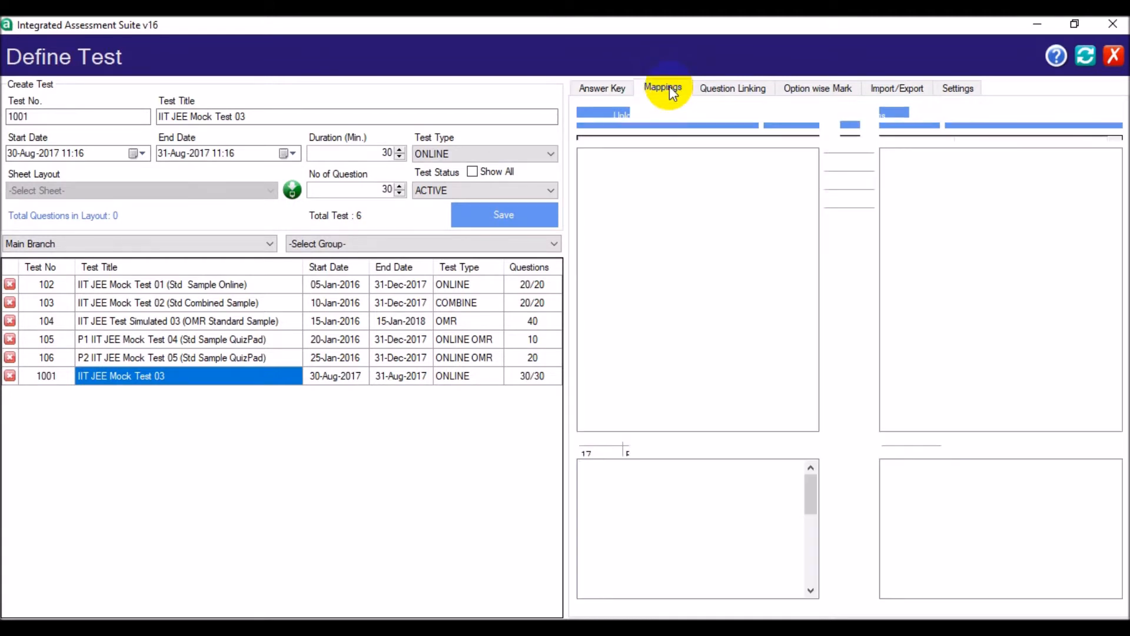
pyautogui.click(668, 131)
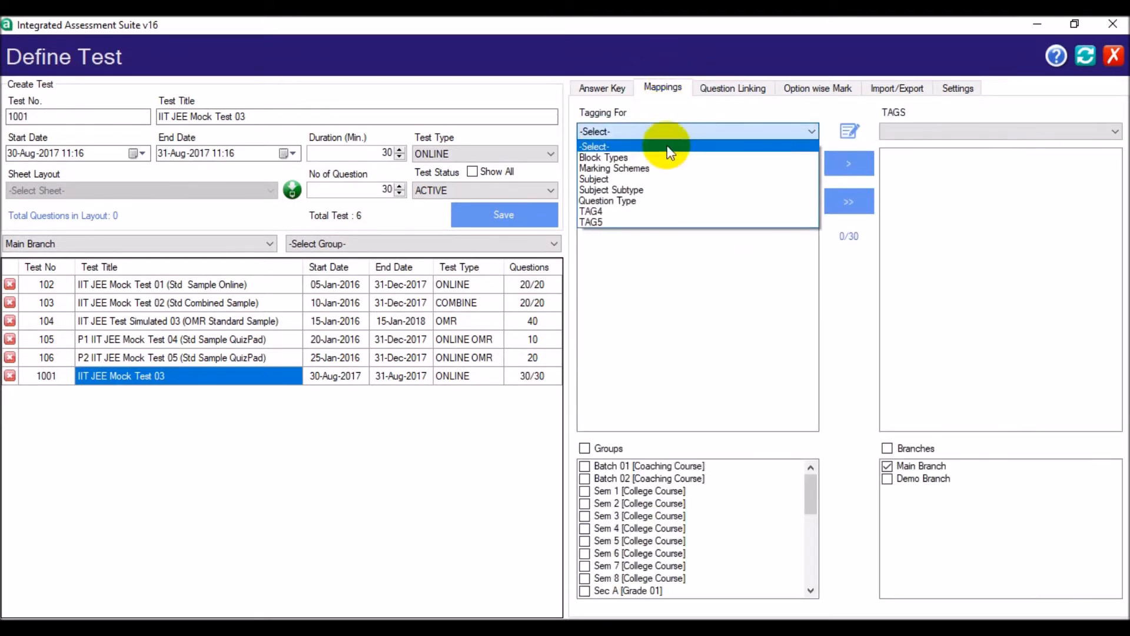
pyautogui.click(665, 154)
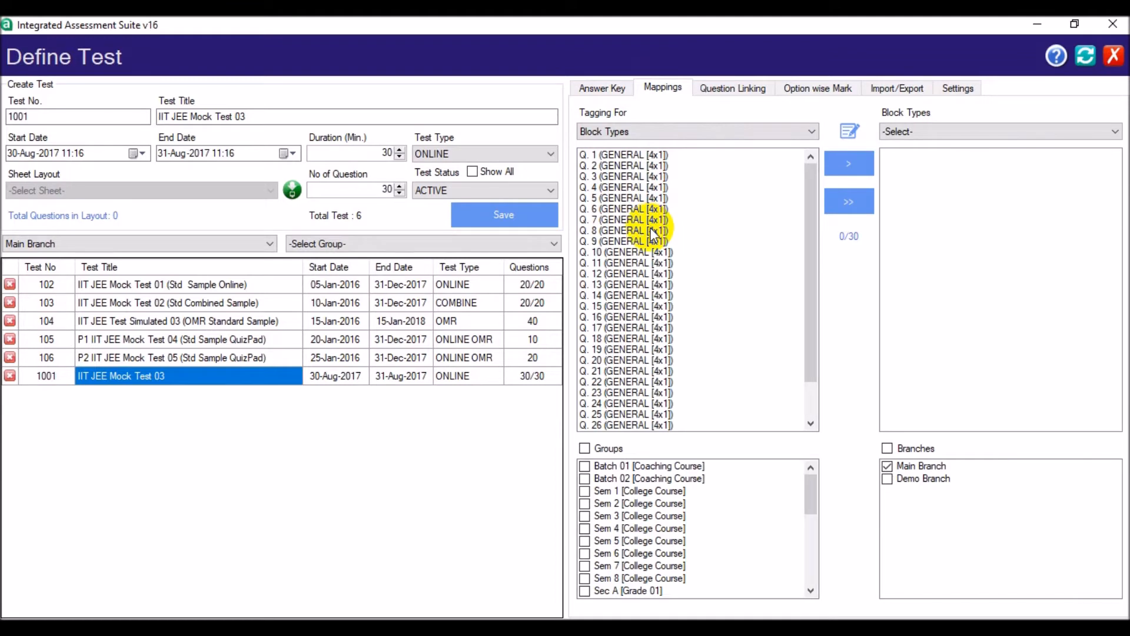
pyautogui.moveTo(651, 230); pyautogui.dragTo(651, 241)
pyautogui.keyDown('ctrl'); pyautogui.click(633, 340); pyautogui.keyUp('ctrl')
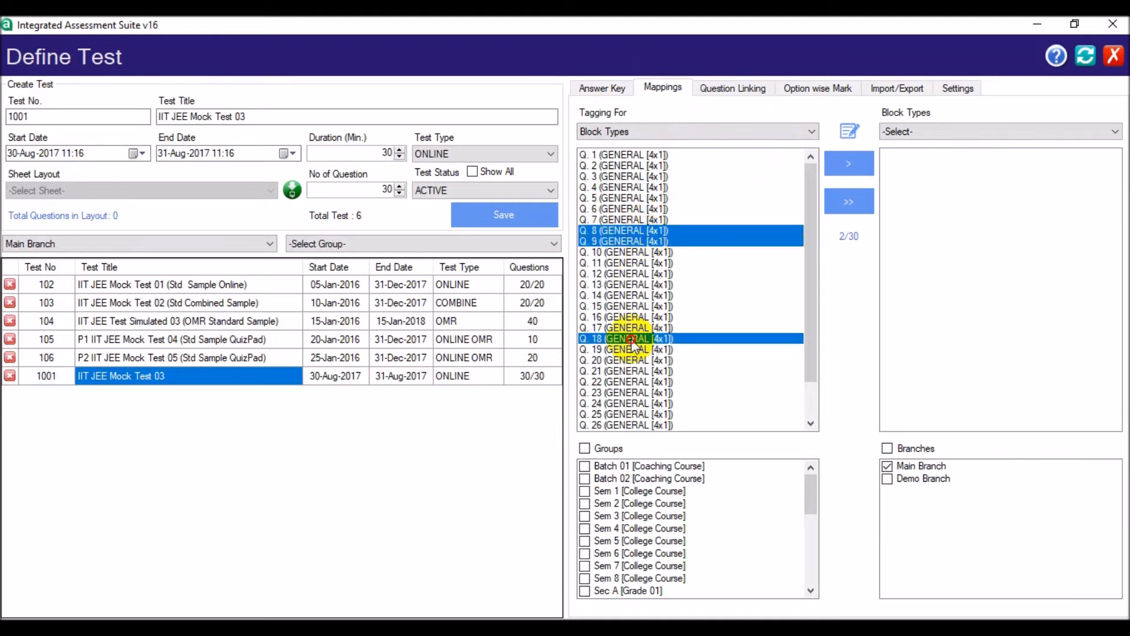
pyautogui.keyDown('ctrl'); pyautogui.click(633, 350); pyautogui.keyUp('ctrl')
pyautogui.click(817, 402)
pyautogui.click(818, 402)
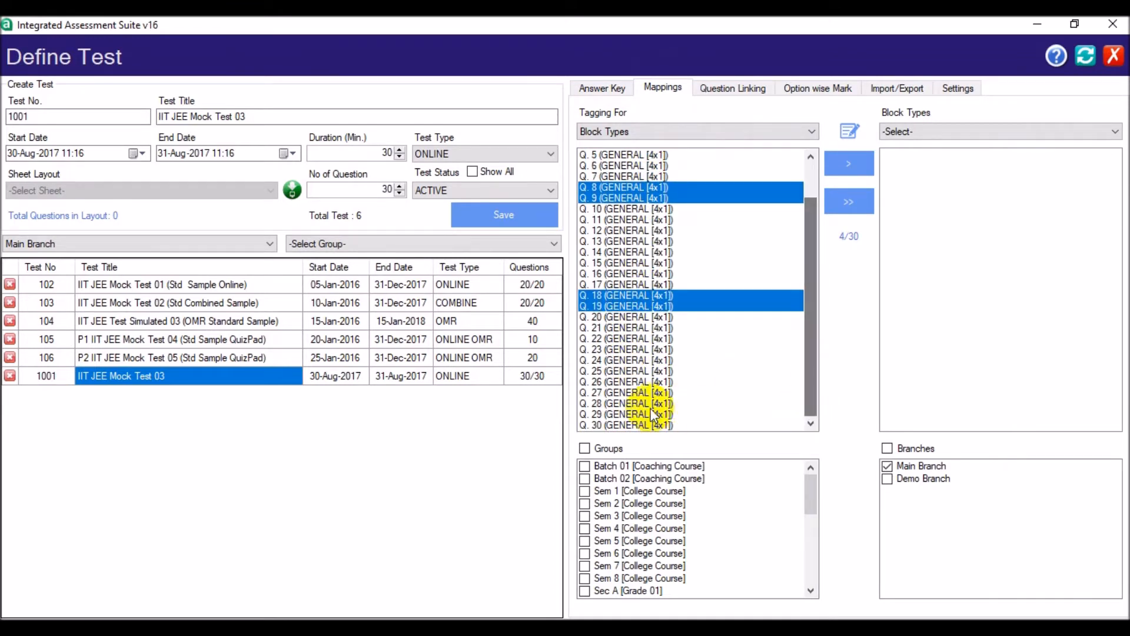
pyautogui.keyDown('ctrl'); pyautogui.click(632, 403); pyautogui.keyUp('ctrl')
pyautogui.keyDown('ctrl'); pyautogui.click(632, 414); pyautogui.keyUp('ctrl')
pyautogui.click(916, 131)
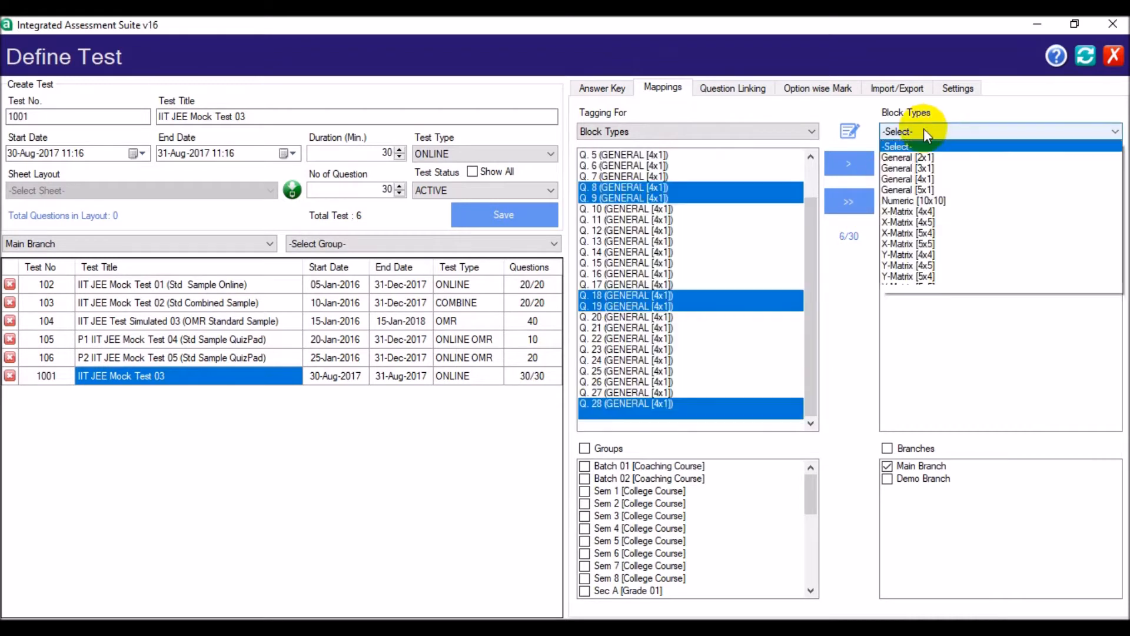
pyautogui.click(935, 189)
pyautogui.click(849, 160)
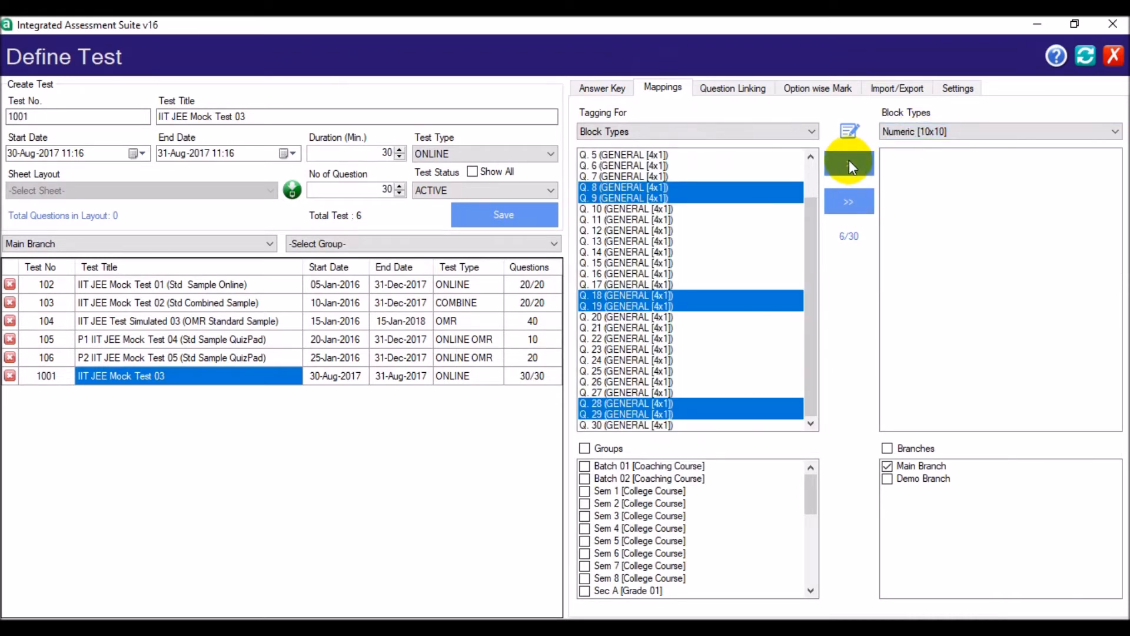
# - Map questions 10, 20 and 30 to the block type X-Matrix [4x4]
pyautogui.click(628, 252)
pyautogui.keyDown('ctrl'); pyautogui.click(641, 358); pyautogui.keyUp('ctrl')
pyautogui.moveTo(809, 338); pyautogui.dragTo(802, 394)
pyautogui.keyDown('ctrl'); pyautogui.click(661, 425); pyautogui.keyUp('ctrl')
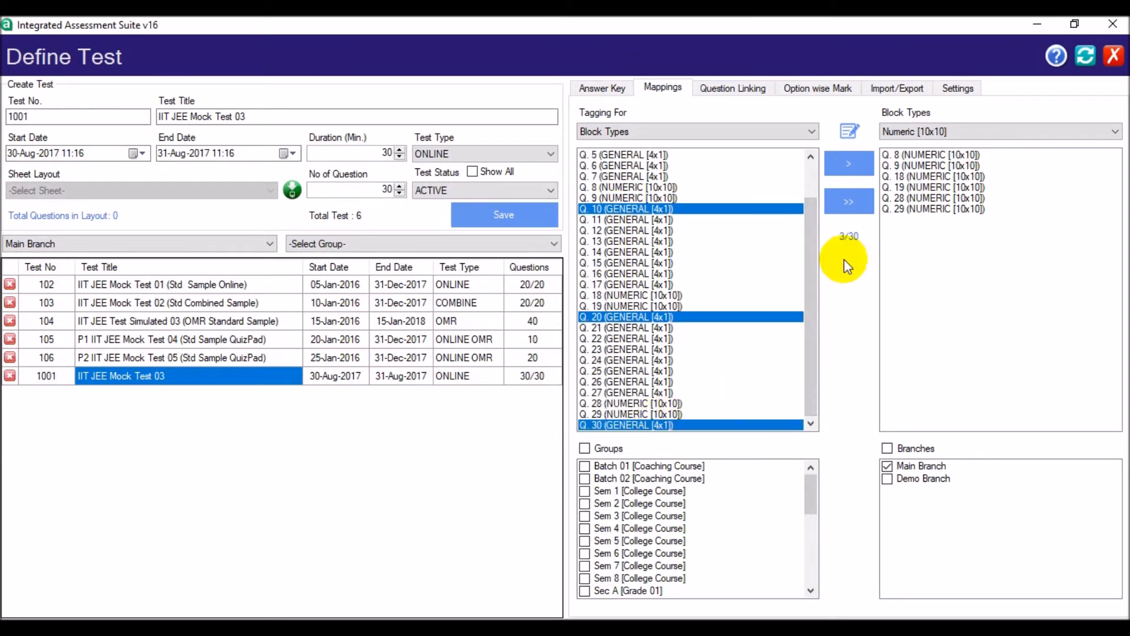
pyautogui.click(924, 130)
pyautogui.click(922, 212)
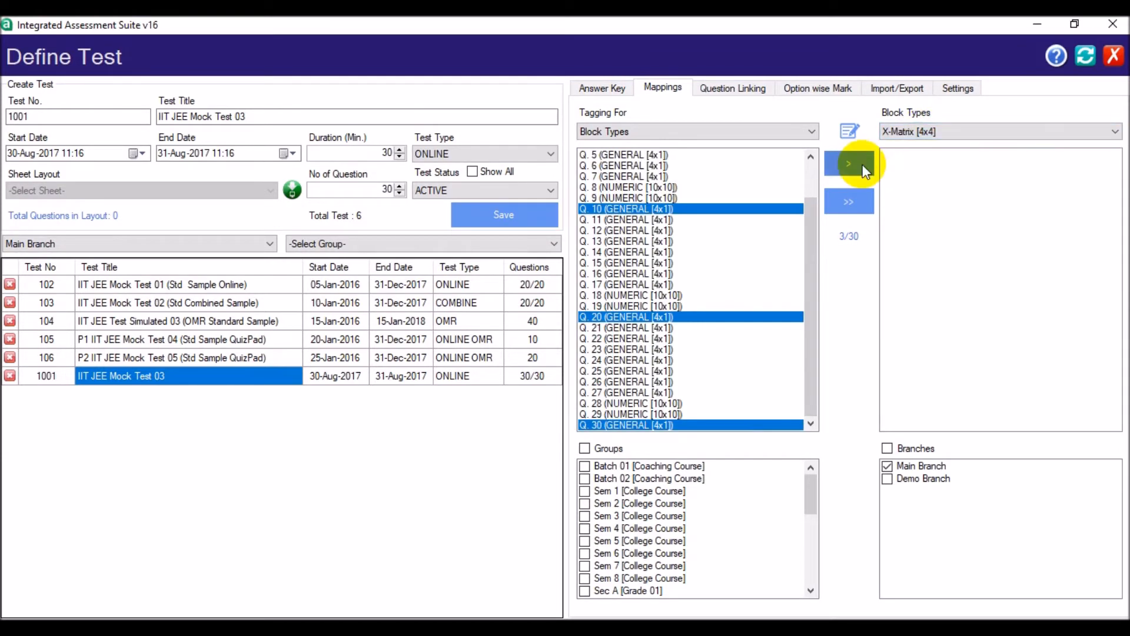
pyautogui.click(864, 171)
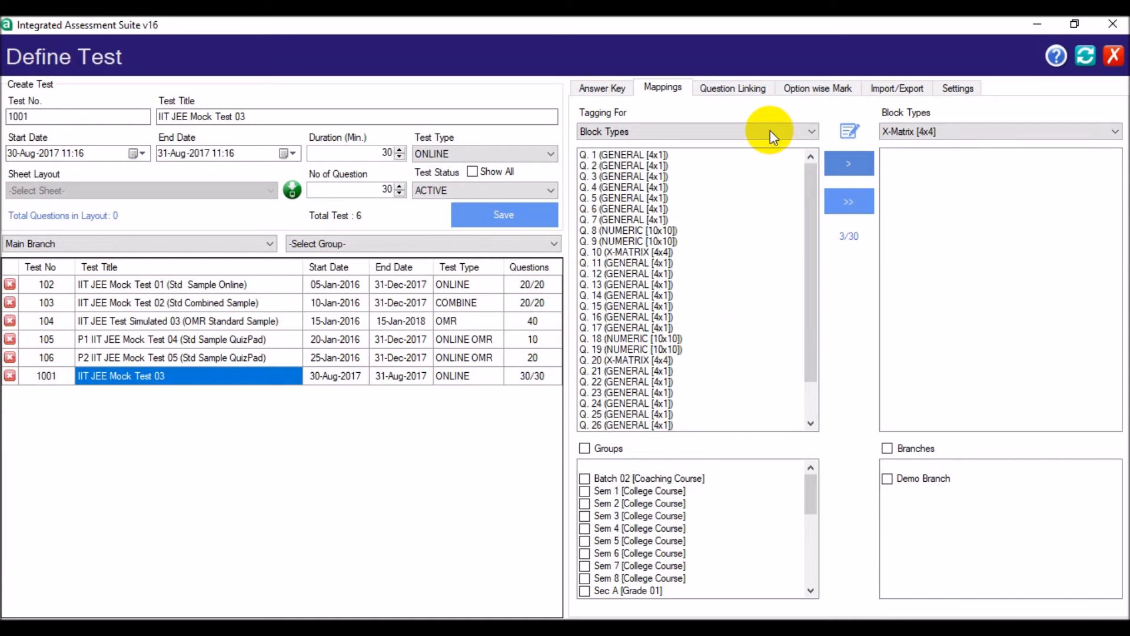
# - Map questions 1 to 5, 11 to 15 and 21 to 25 to the marking scheme Section 1 [3]
pyautogui.click(767, 129)
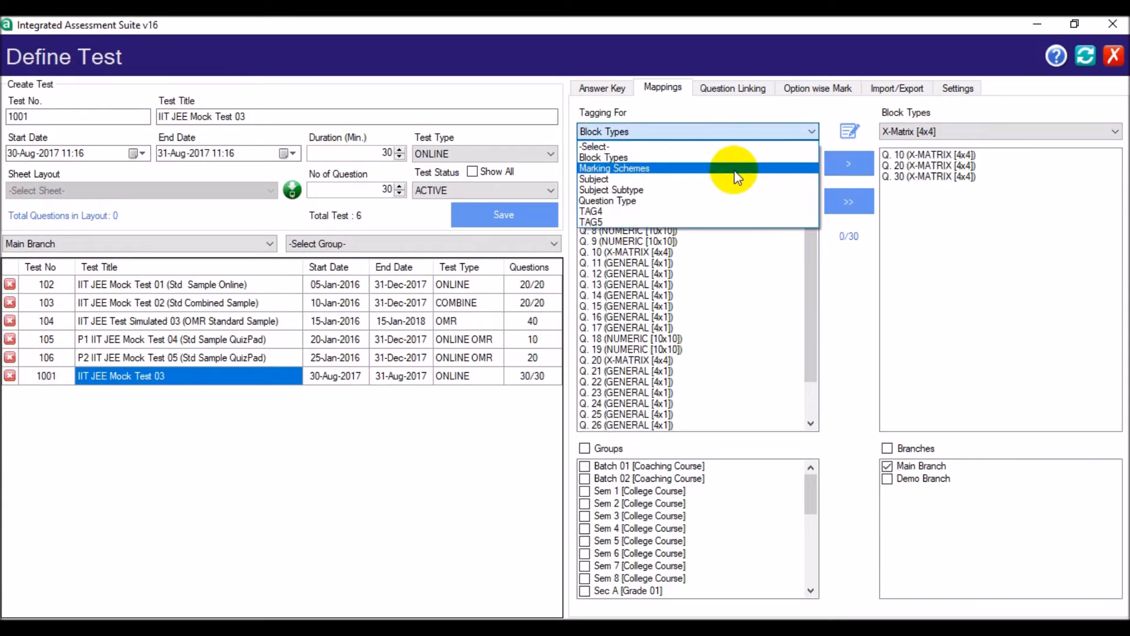
pyautogui.click(734, 169)
pyautogui.moveTo(613, 155); pyautogui.dragTo(615, 198)
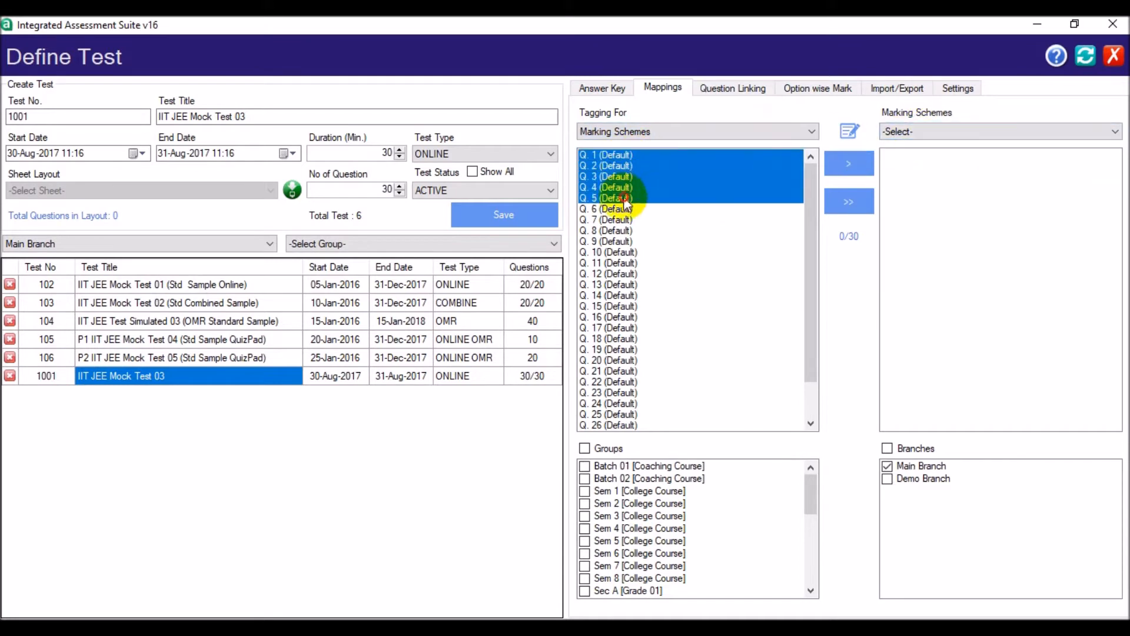
pyautogui.moveTo(612, 263); pyautogui.dragTo(615, 311)
pyautogui.moveTo(612, 370); pyautogui.dragTo(615, 406)
pyautogui.click(926, 180)
pyautogui.click(860, 165)
# - Map questions 6 to 8, 16 to 18 and 26 to 28 to the marking scheme Section 2 [1]
pyautogui.moveTo(618, 210); pyautogui.dragTo(618, 231)
pyautogui.moveTo(620, 318); pyautogui.dragTo(617, 338)
pyautogui.moveTo(810, 344); pyautogui.dragTo(810, 383)
pyautogui.moveTo(649, 382); pyautogui.dragTo(621, 403)
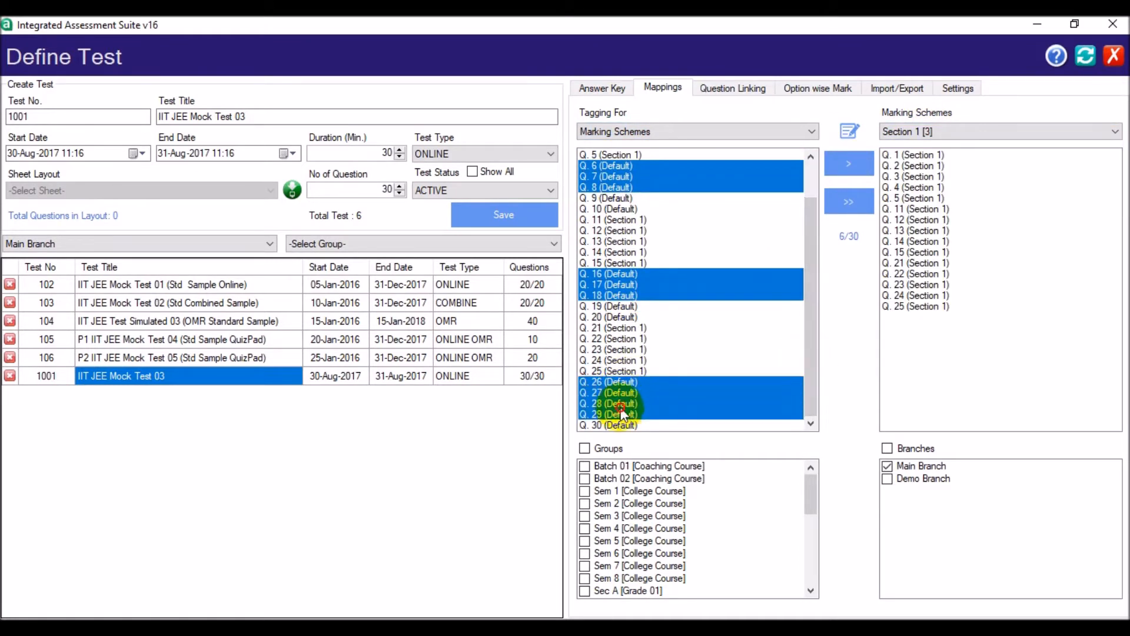
pyautogui.click(913, 132)
pyautogui.click(918, 191)
pyautogui.click(848, 164)
# - Map questions 9, 19 and 29 to the marking scheme Section 3 [3]
pyautogui.click(619, 242)
pyautogui.click(629, 349)
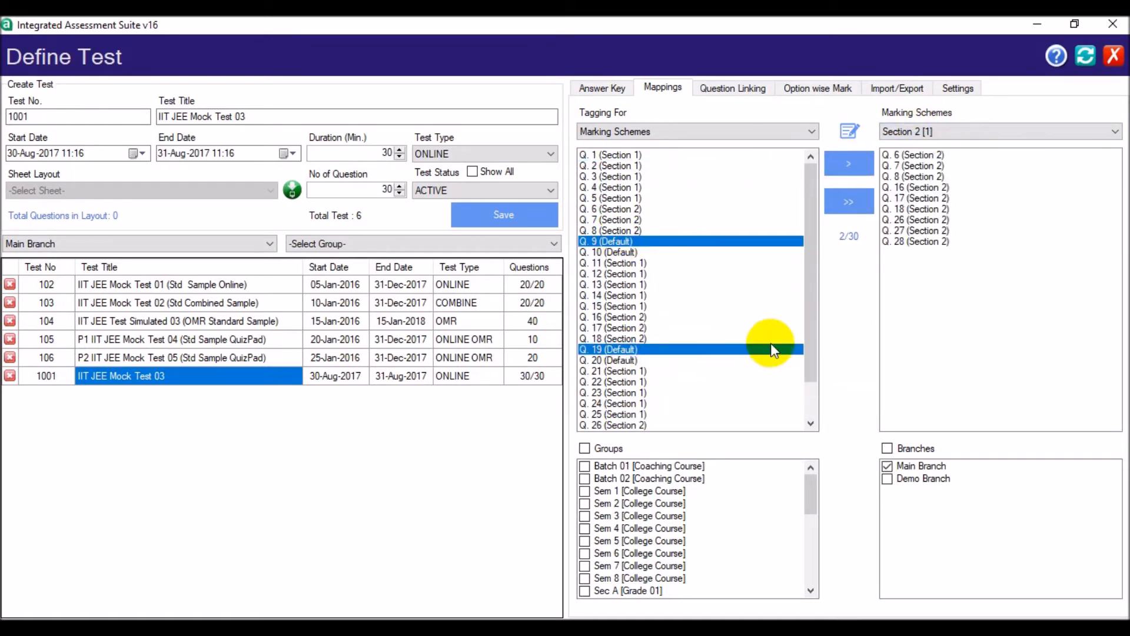
pyautogui.moveTo(810, 354); pyautogui.dragTo(810, 398)
pyautogui.click(625, 415)
pyautogui.click(937, 129)
pyautogui.click(925, 201)
pyautogui.click(848, 163)
# - Map questions 10, 20 and 30 to the marking scheme Section 4 [2]
pyautogui.click(614, 252)
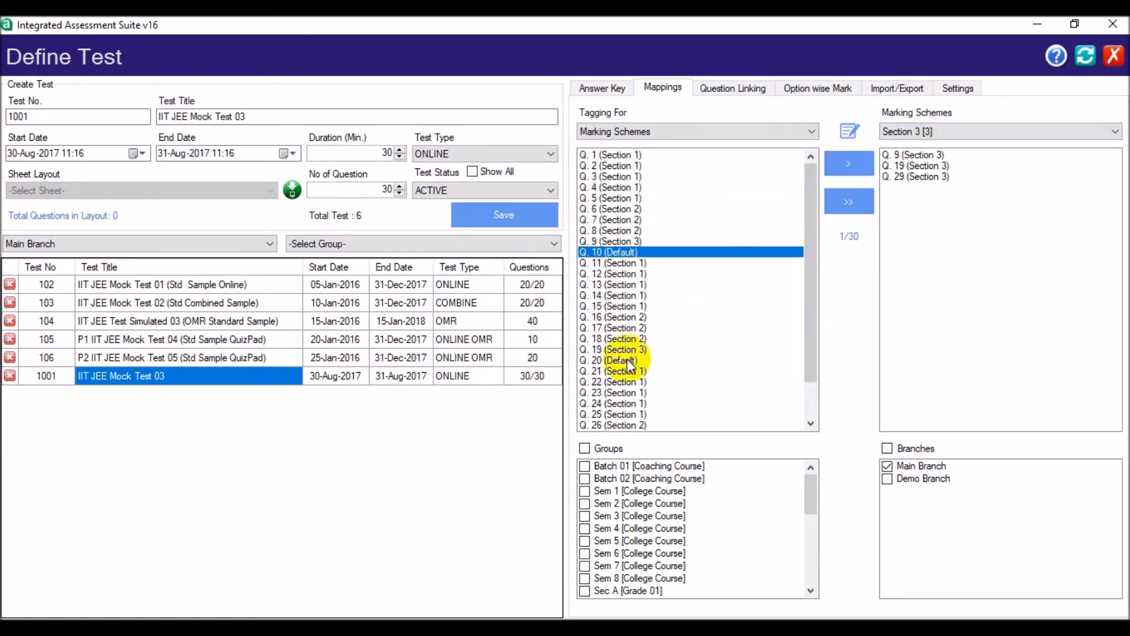
pyautogui.click(614, 360)
pyautogui.scroll(-2, 618, 412)
pyautogui.click(614, 425)
pyautogui.click(936, 129)
pyautogui.click(925, 212)
pyautogui.click(856, 164)
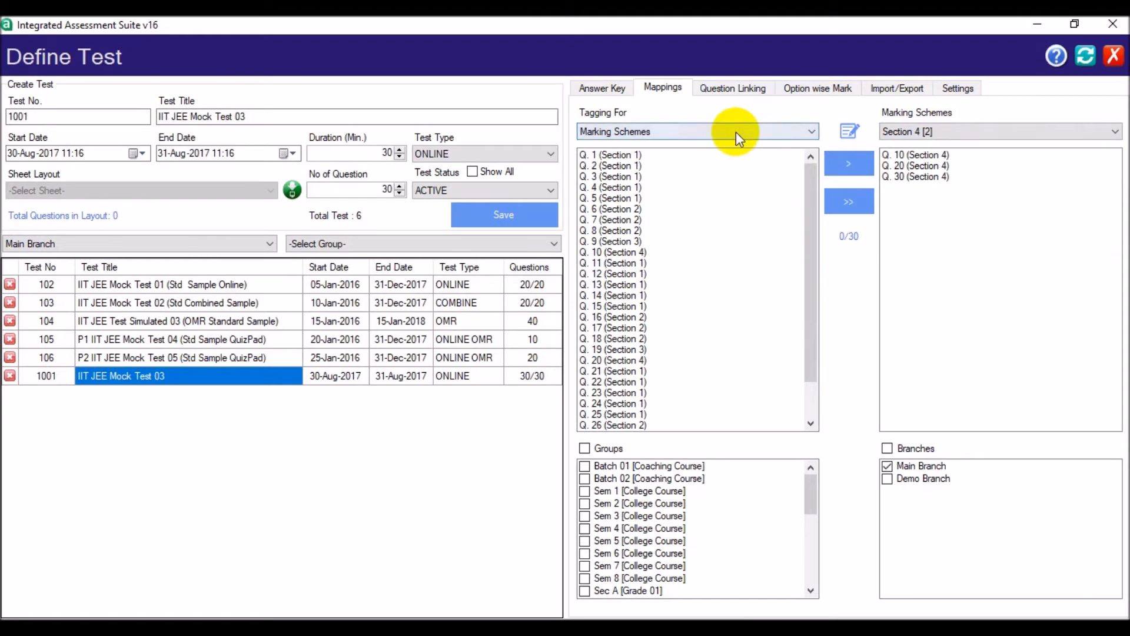
# - Switch the tagging to Subject and map questions 1 to 10 to Physics
pyautogui.click(729, 131)
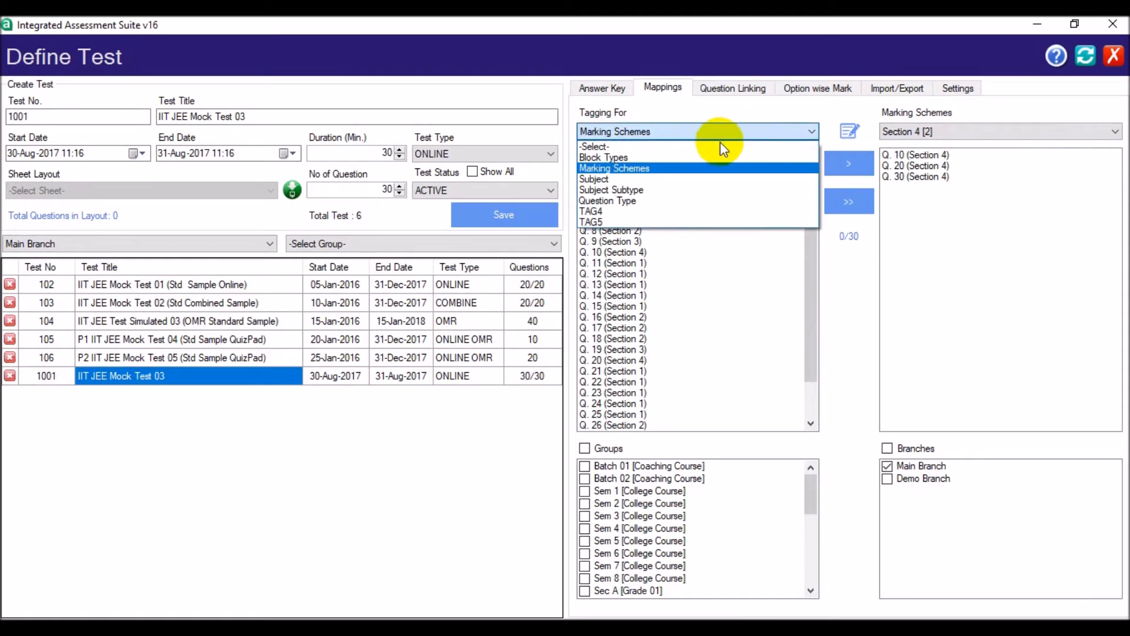
pyautogui.click(692, 180)
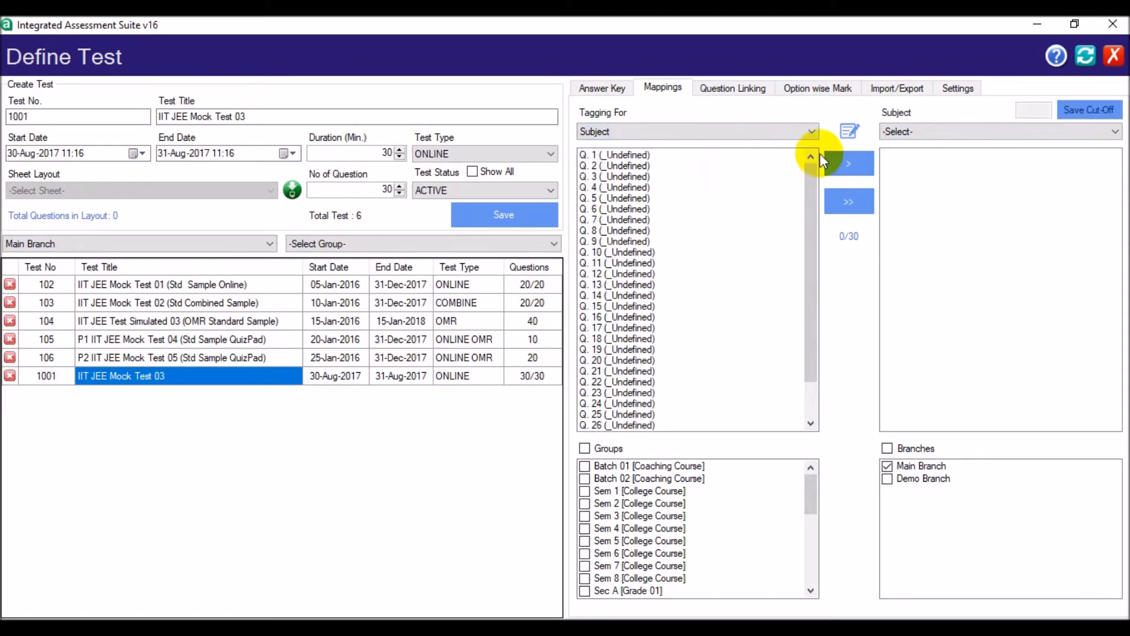
pyautogui.moveTo(630, 175); pyautogui.dragTo(630, 252)
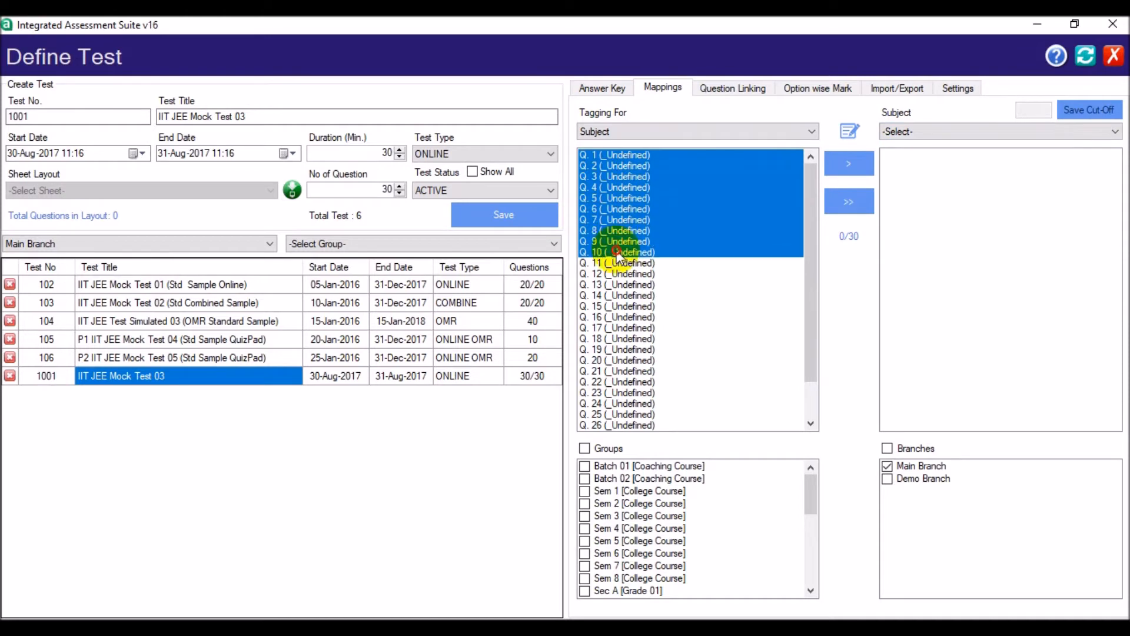
pyautogui.click(936, 132)
pyautogui.click(918, 213)
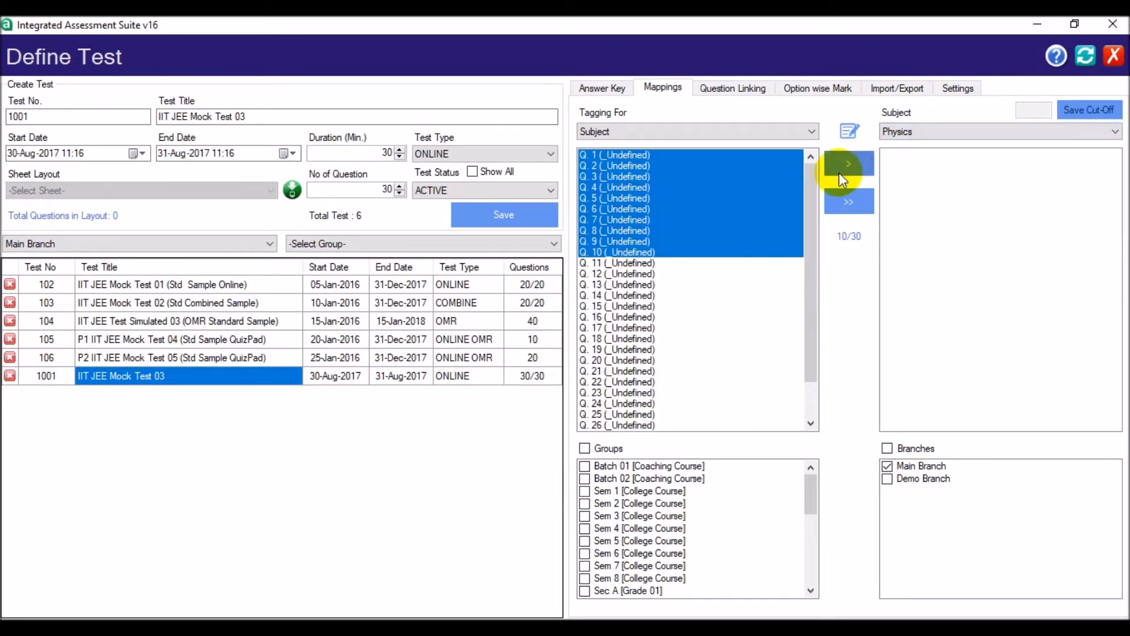
# - Map questions 11 to 20 to the subject Chemistry
pyautogui.moveTo(626, 263); pyautogui.dragTo(626, 360)
pyautogui.click(931, 129)
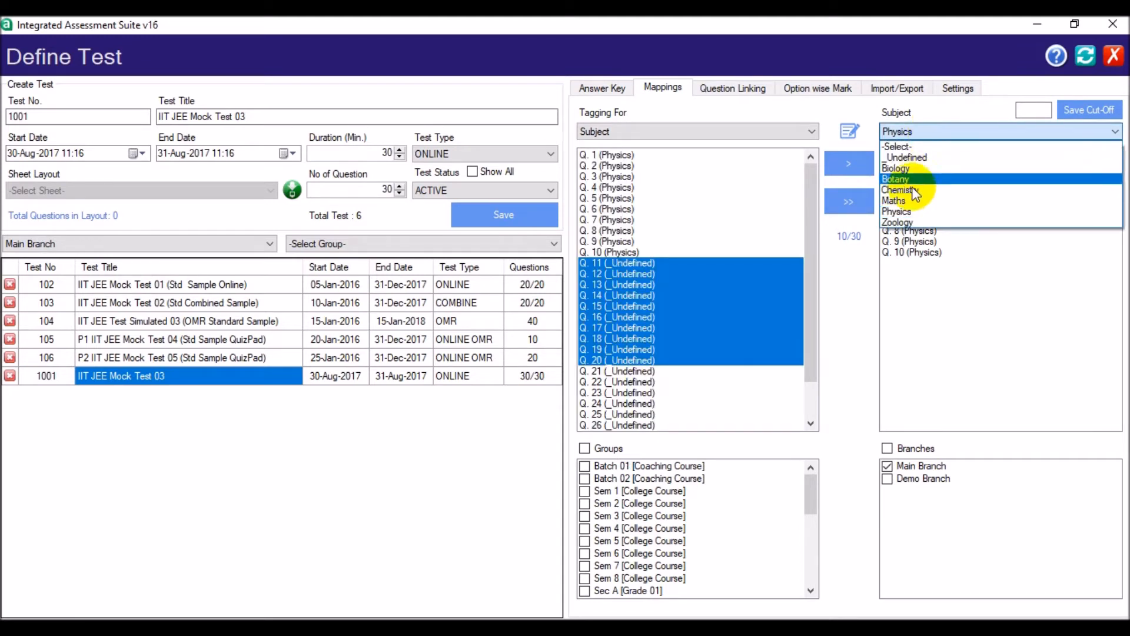
pyautogui.click(927, 180)
pyautogui.click(849, 163)
# - Map questions 21 to 30 to the subject Maths
pyautogui.scroll(-2, 812, 203)
pyautogui.moveTo(629, 328); pyautogui.dragTo(633, 425)
pyautogui.click(920, 129)
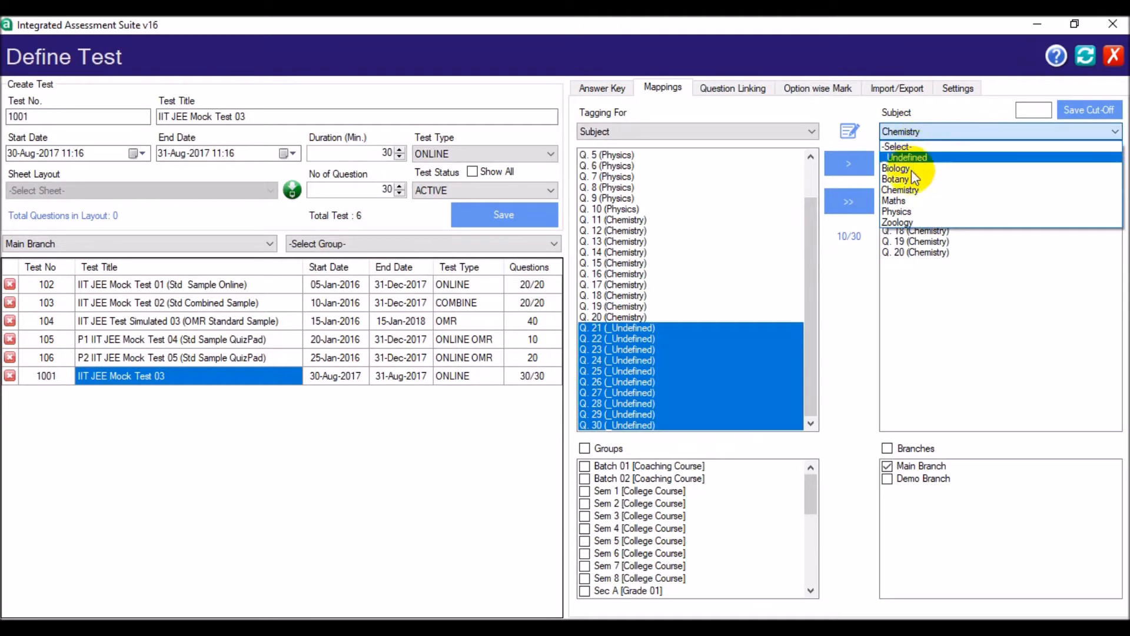
pyautogui.click(906, 200)
pyautogui.click(867, 166)
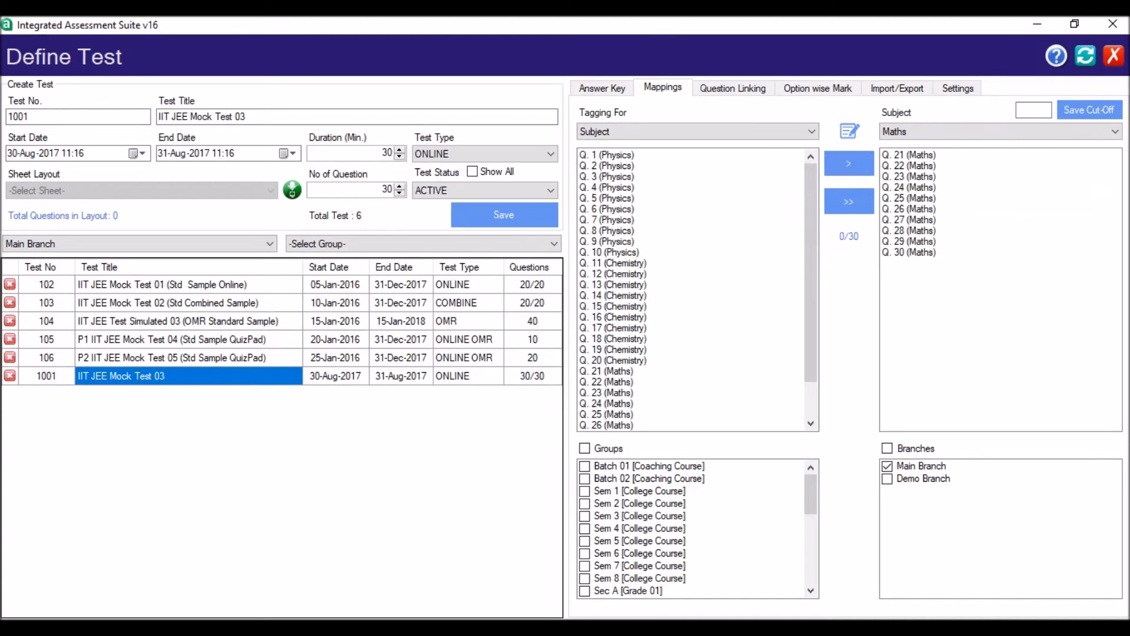
pyautogui.click(855, 181)
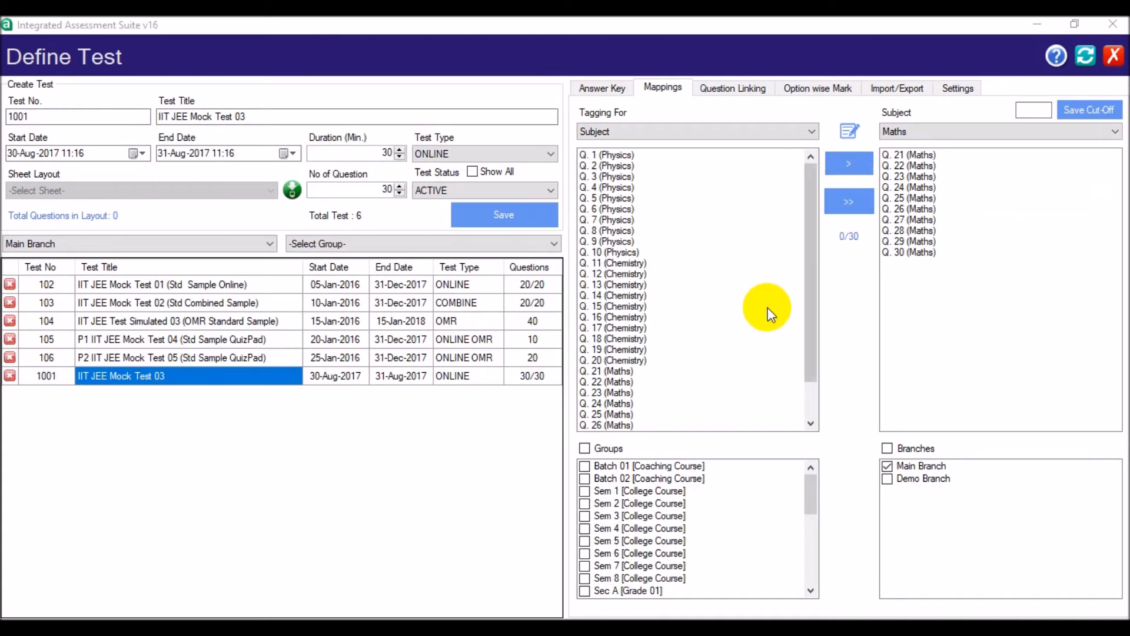
# - Assign the test to the coaching course groups Batch 01 and Batch 02 and save the test
pyautogui.click(591, 468)
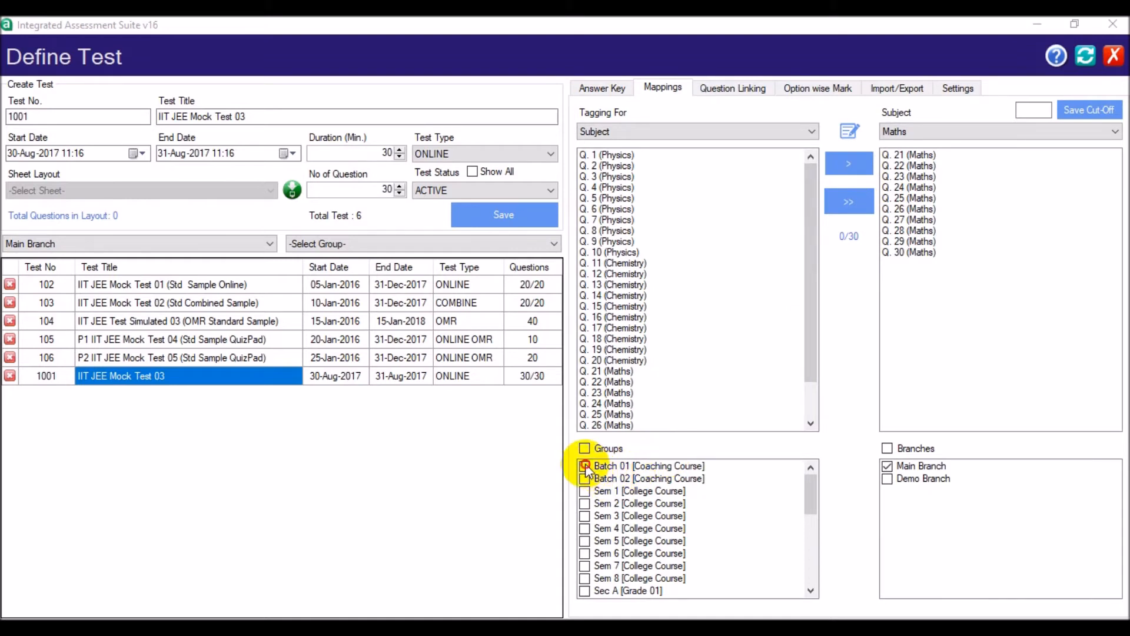
pyautogui.click(586, 480)
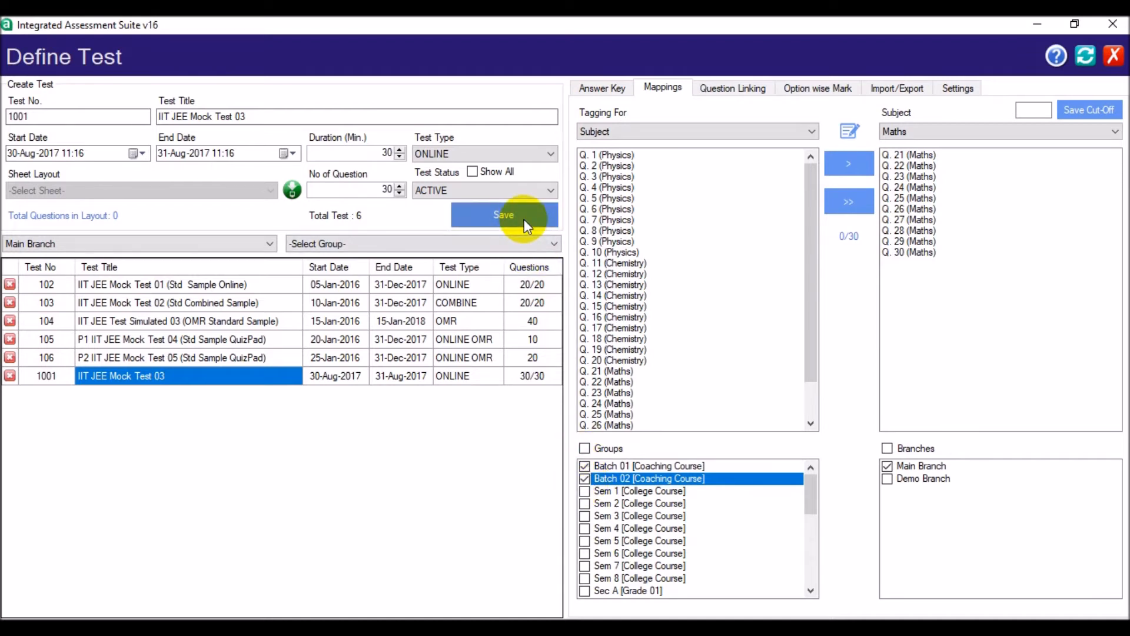
pyautogui.click(524, 219)
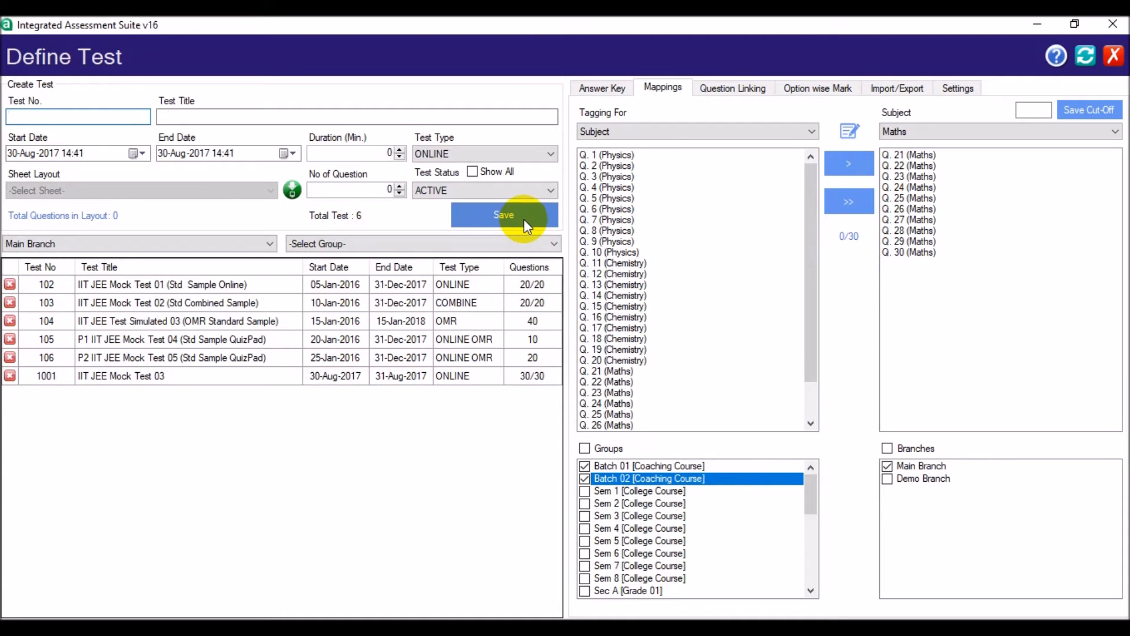
# - In the test's result settings, set both Instant Result and Display OMR Sheet/Answers to Yes
pyautogui.click(952, 89)
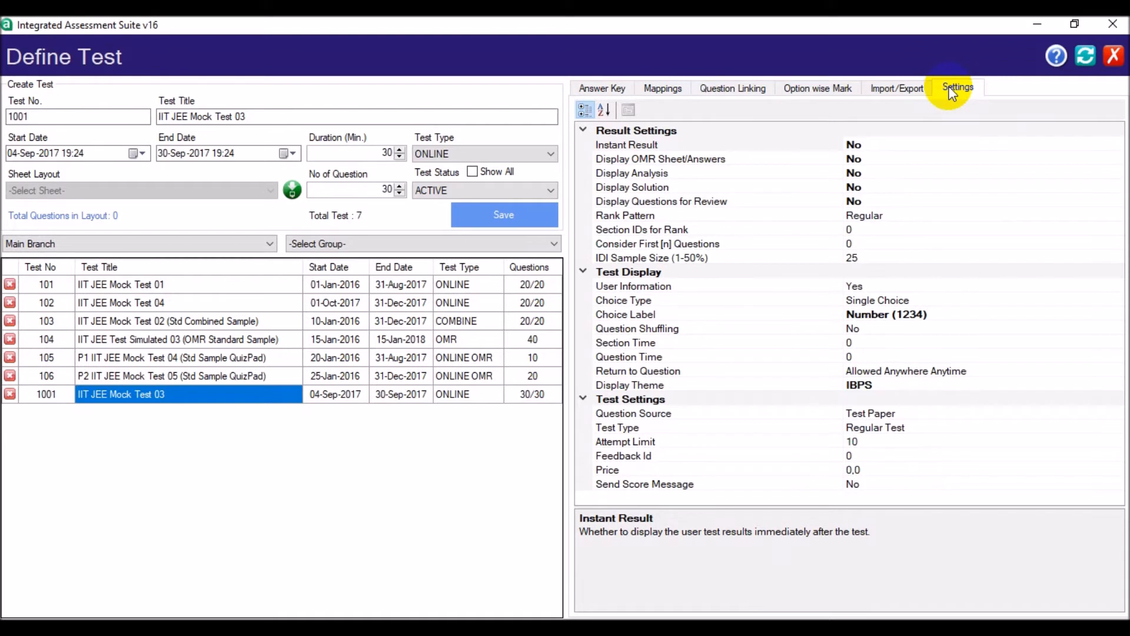
pyautogui.click(948, 145)
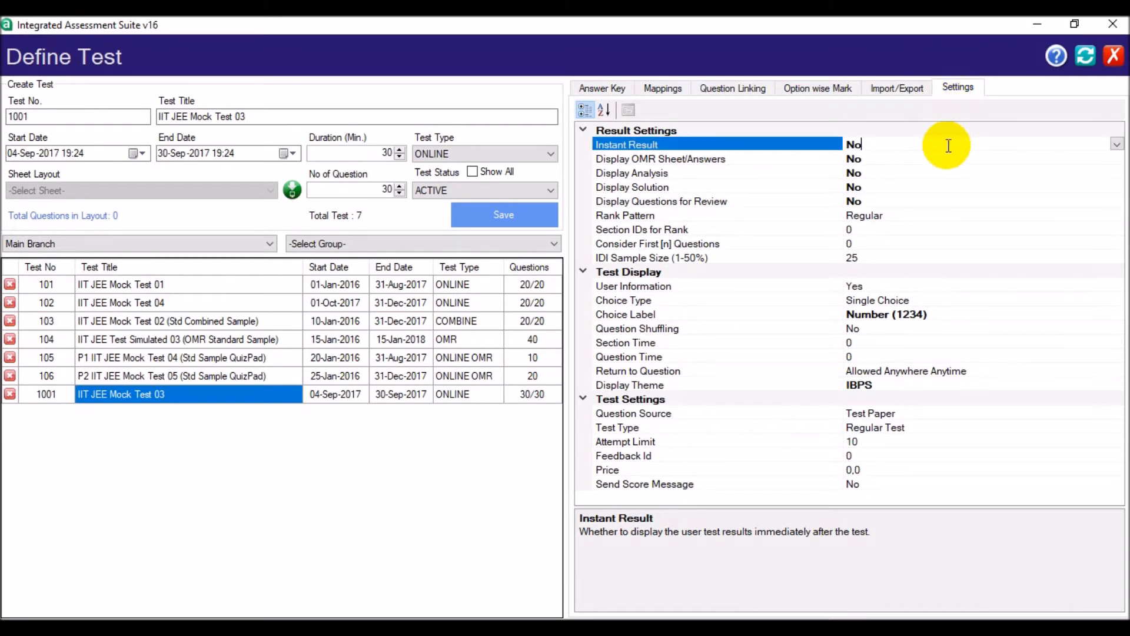
pyautogui.click(1116, 144)
pyautogui.click(1116, 174)
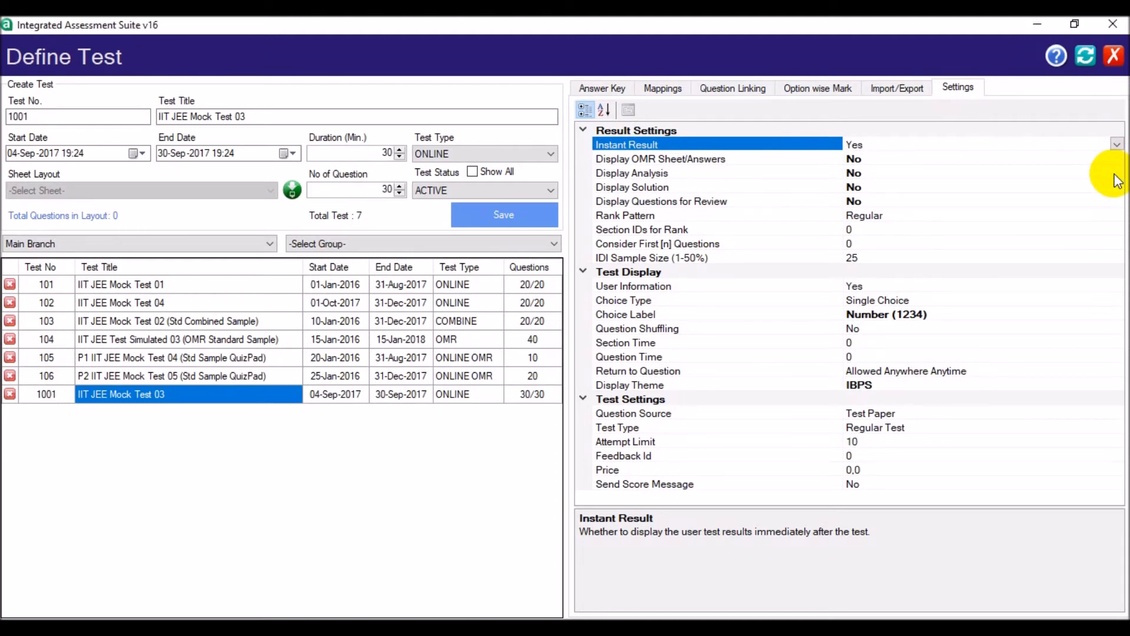
pyautogui.click(1117, 157)
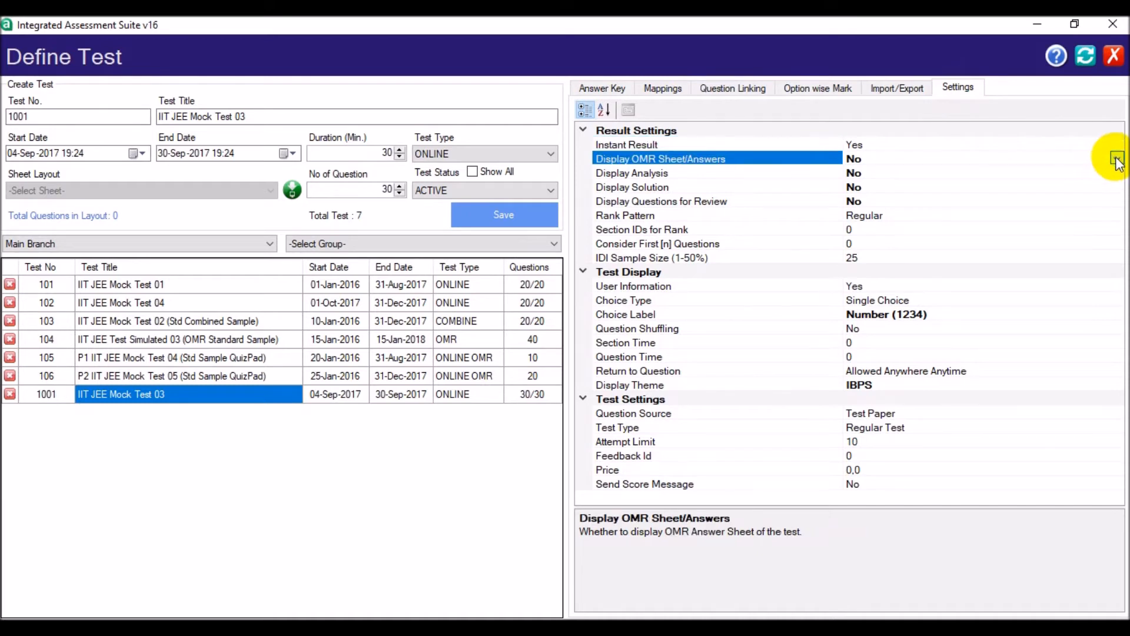
pyautogui.click(1116, 158)
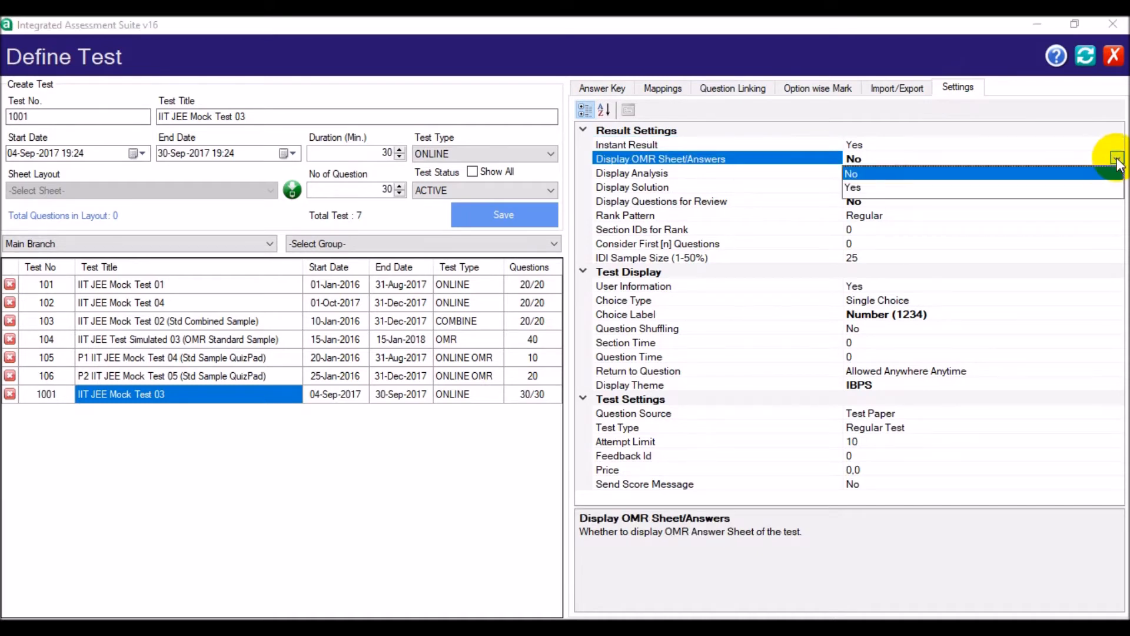
pyautogui.click(1118, 189)
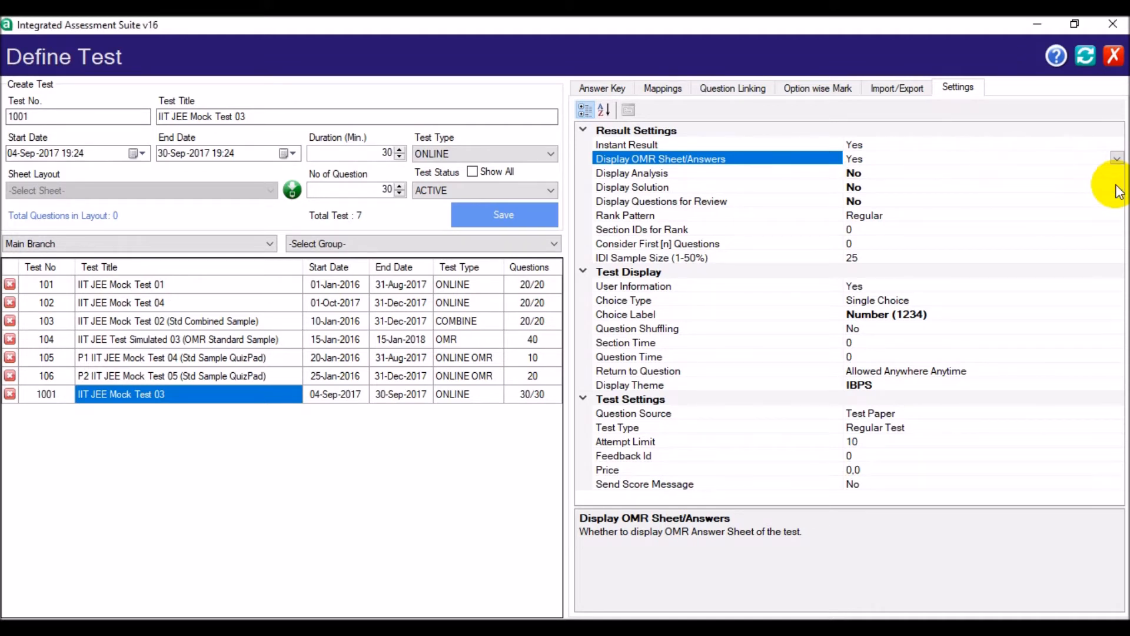
# - Set Display Solution to Yes and Display Questions for Review to Incorrect Only
pyautogui.click(1118, 188)
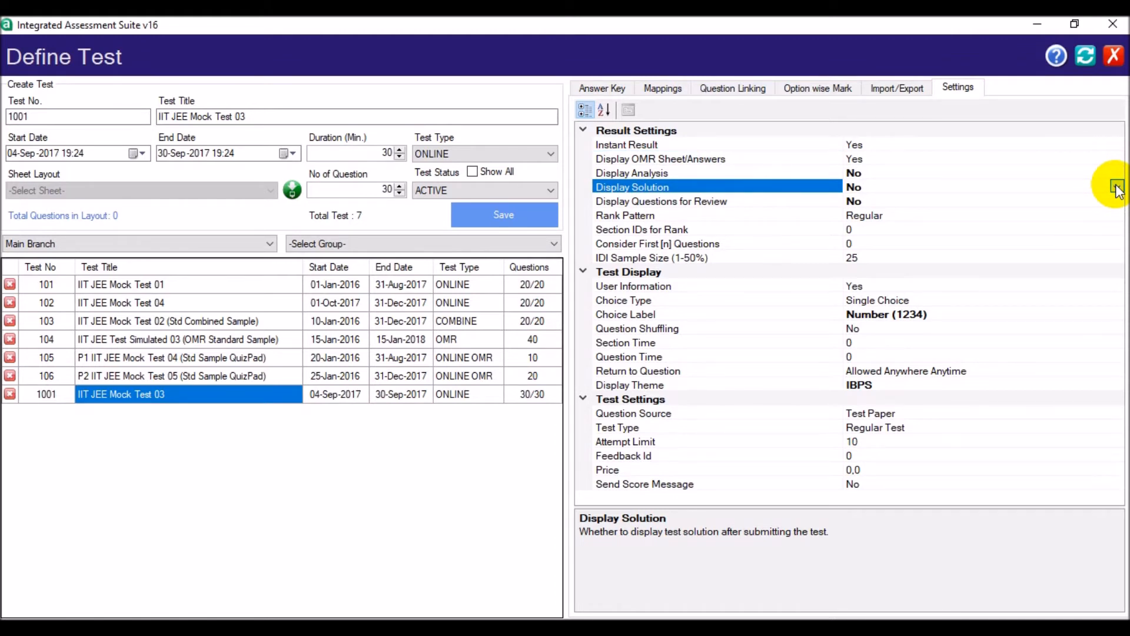
pyautogui.click(1118, 187)
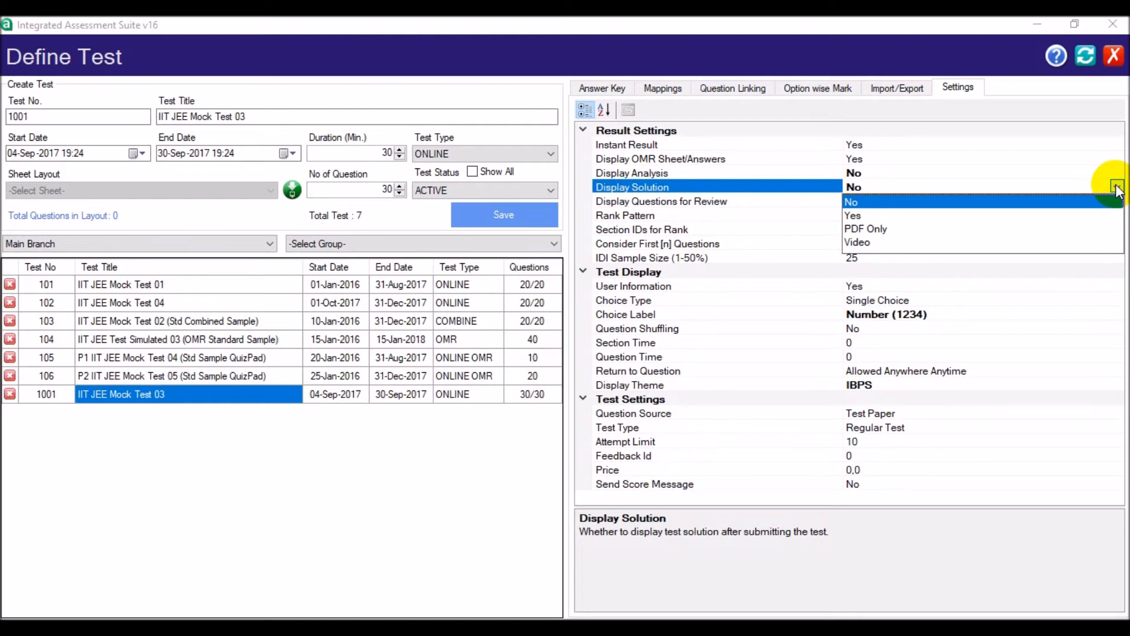
pyautogui.click(1117, 218)
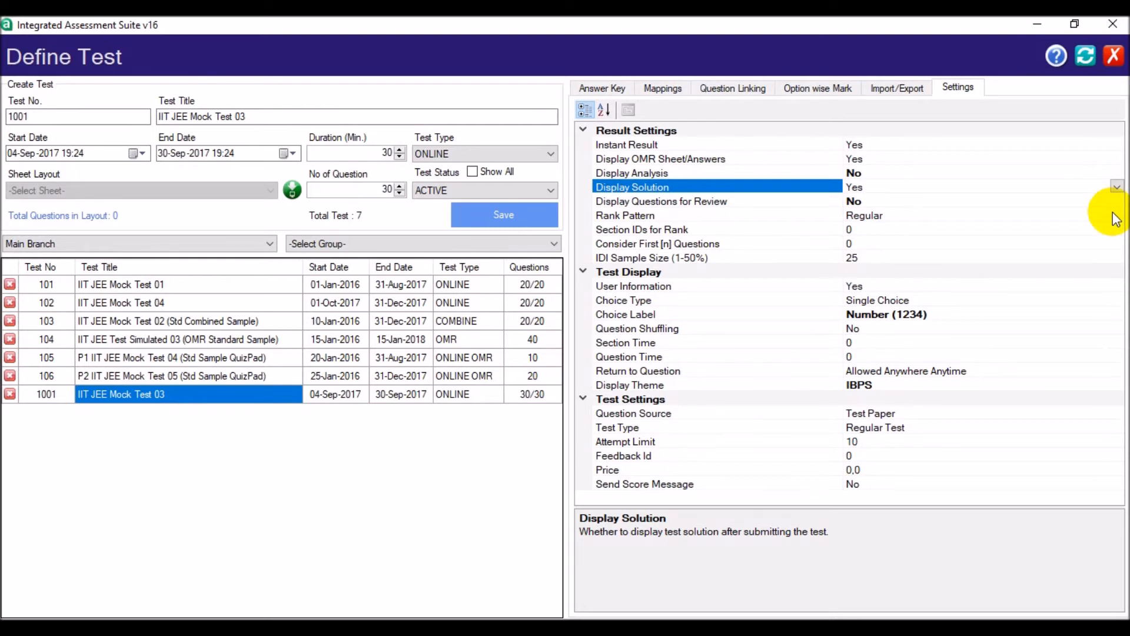
pyautogui.click(1117, 202)
pyautogui.click(1116, 201)
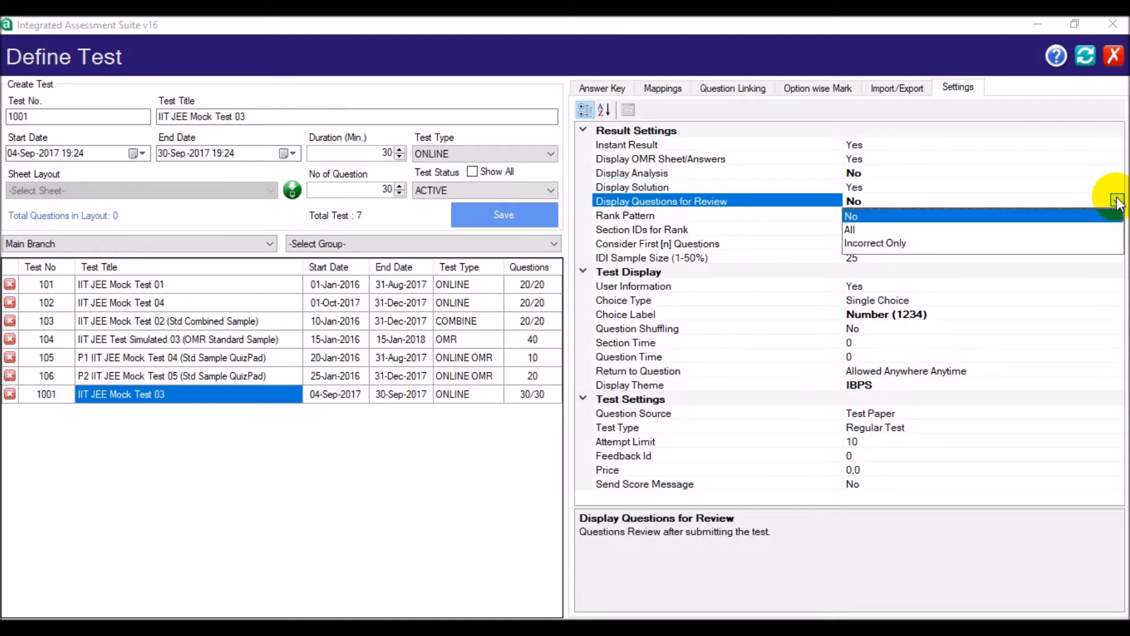
pyautogui.click(1116, 247)
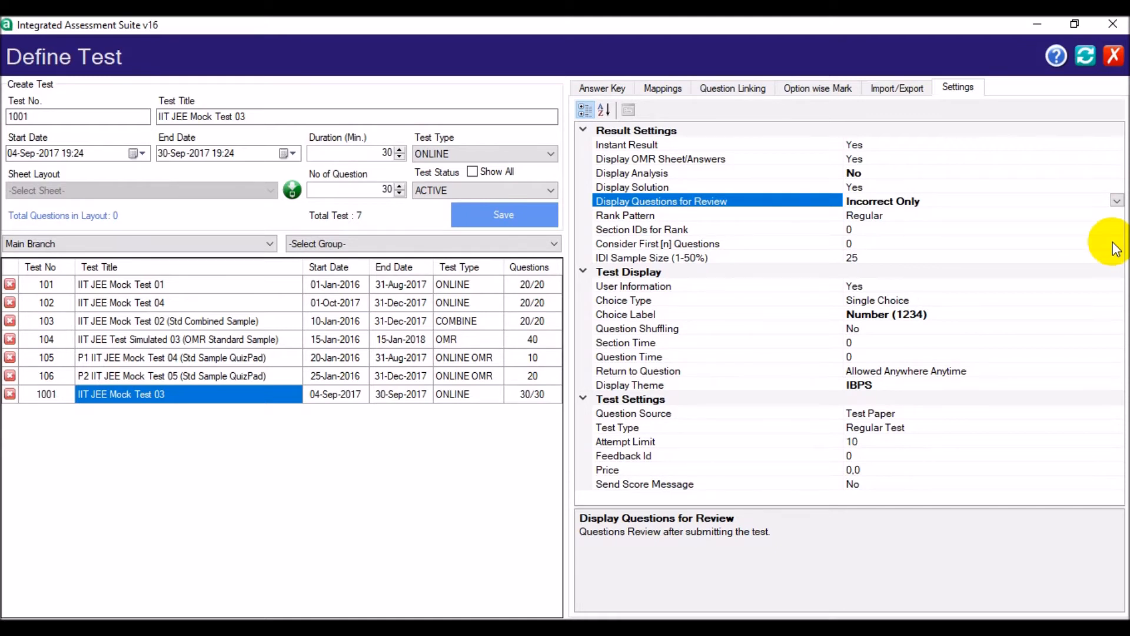
# - Set the test display's Choice Type to Multiple Choice and its Choice Label to Alphabet (ABCD)
pyautogui.click(1096, 298)
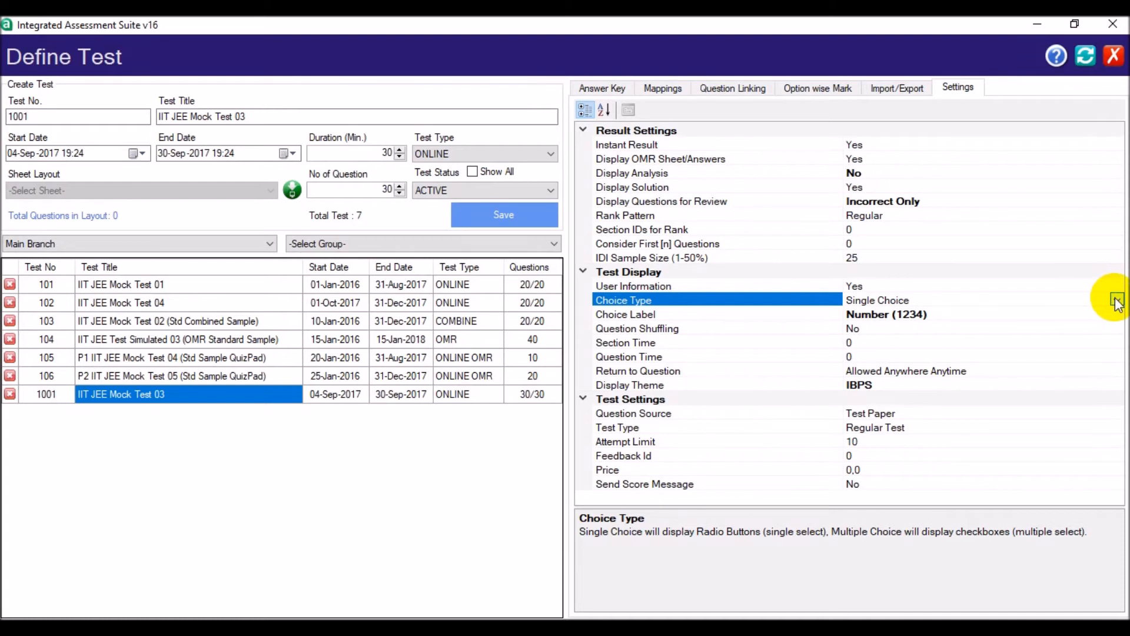
pyautogui.click(1117, 302)
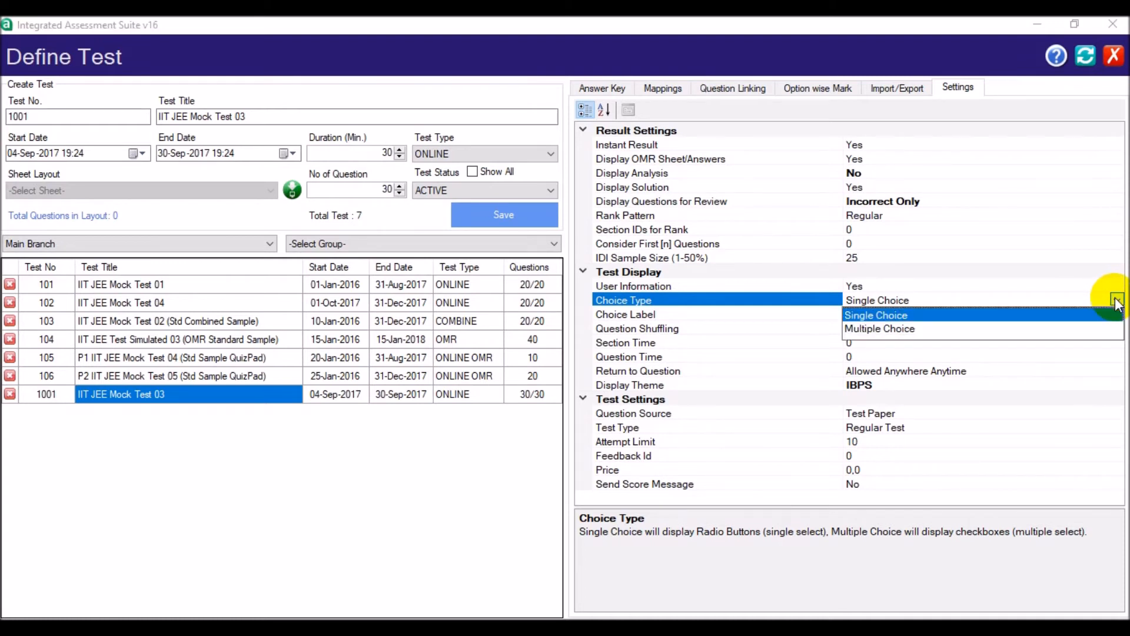
pyautogui.click(1105, 330)
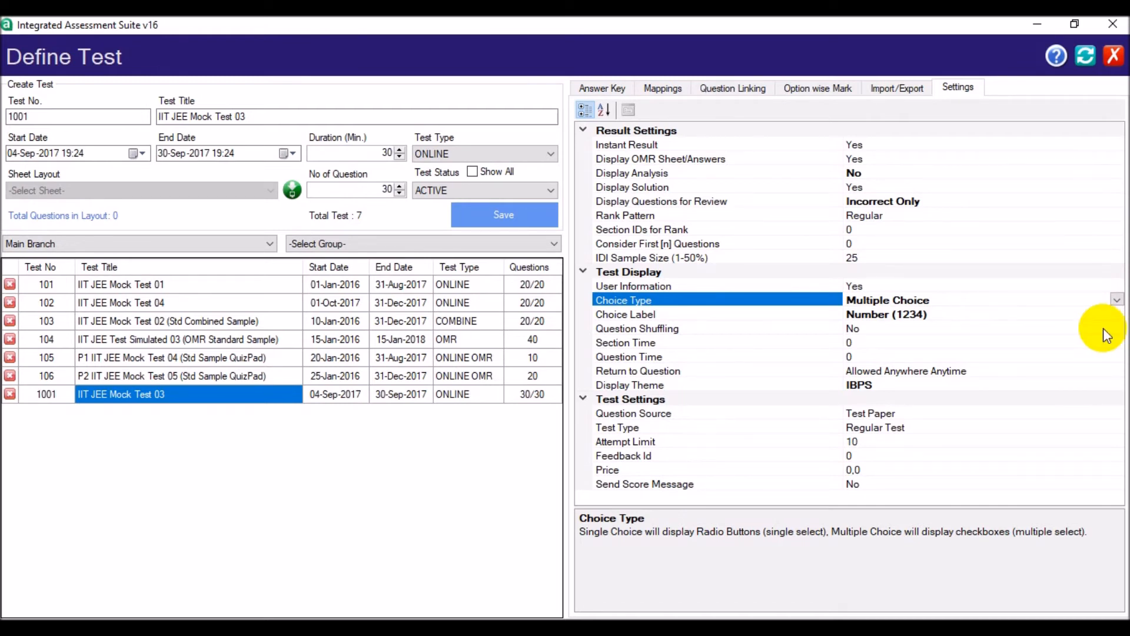
pyautogui.click(1109, 315)
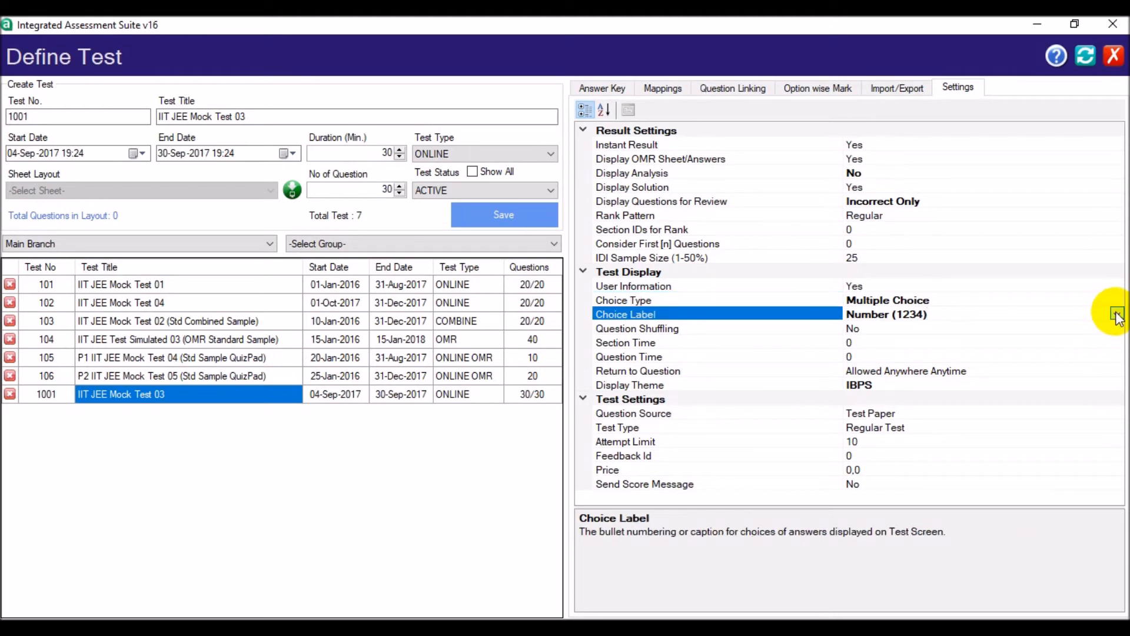
pyautogui.click(1117, 314)
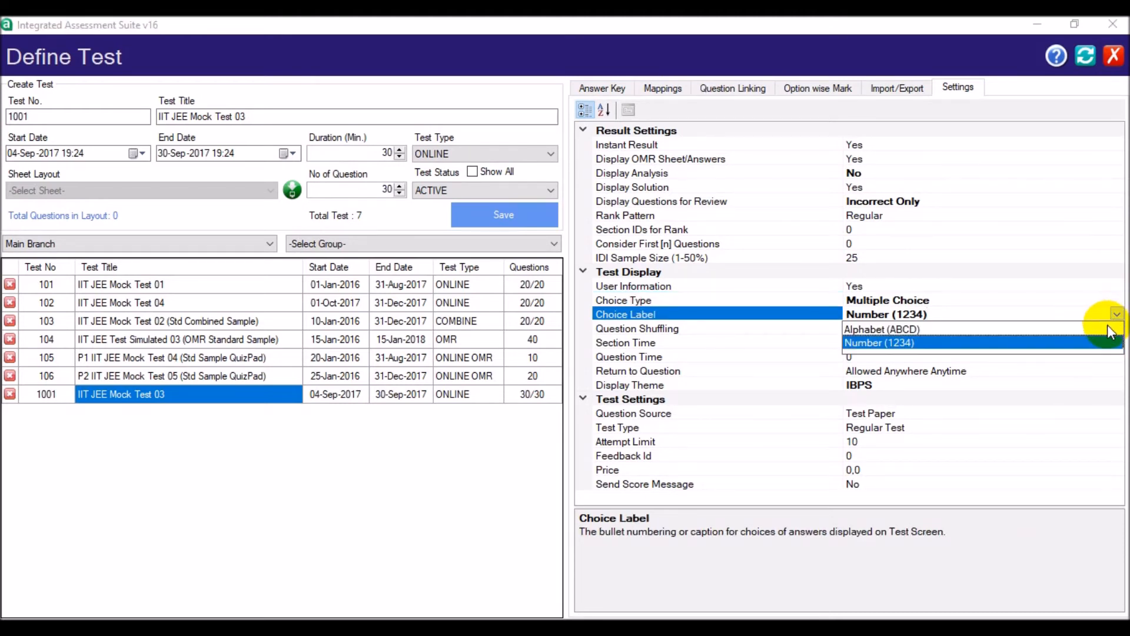
pyautogui.click(1108, 327)
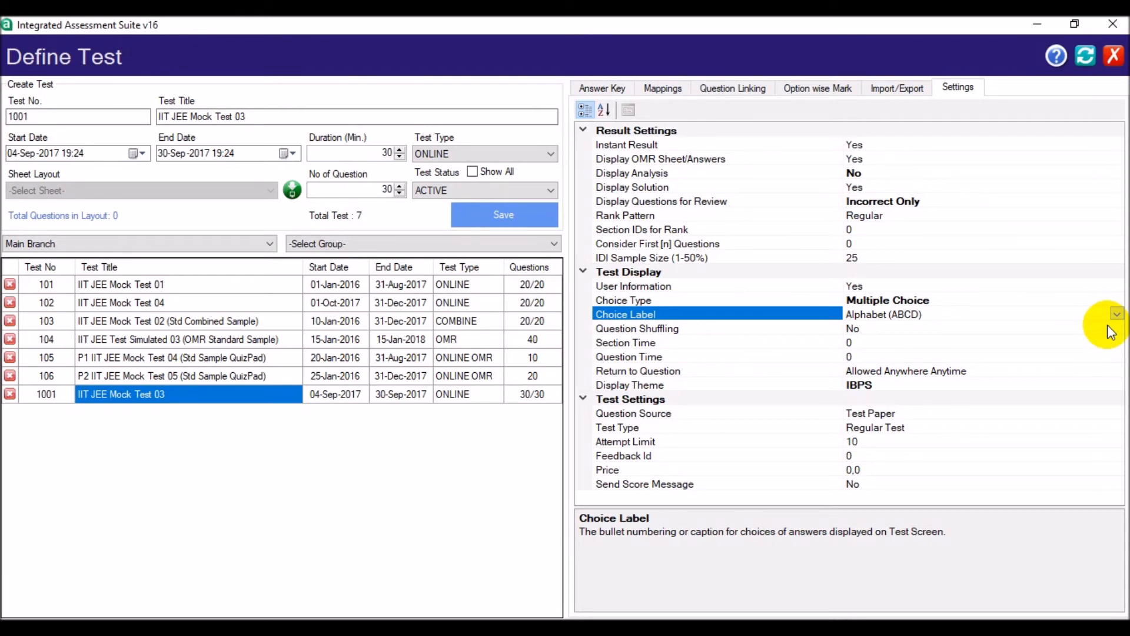
# - Set Question Shuffling to In-Section for the test display
pyautogui.click(1111, 332)
pyautogui.click(1117, 329)
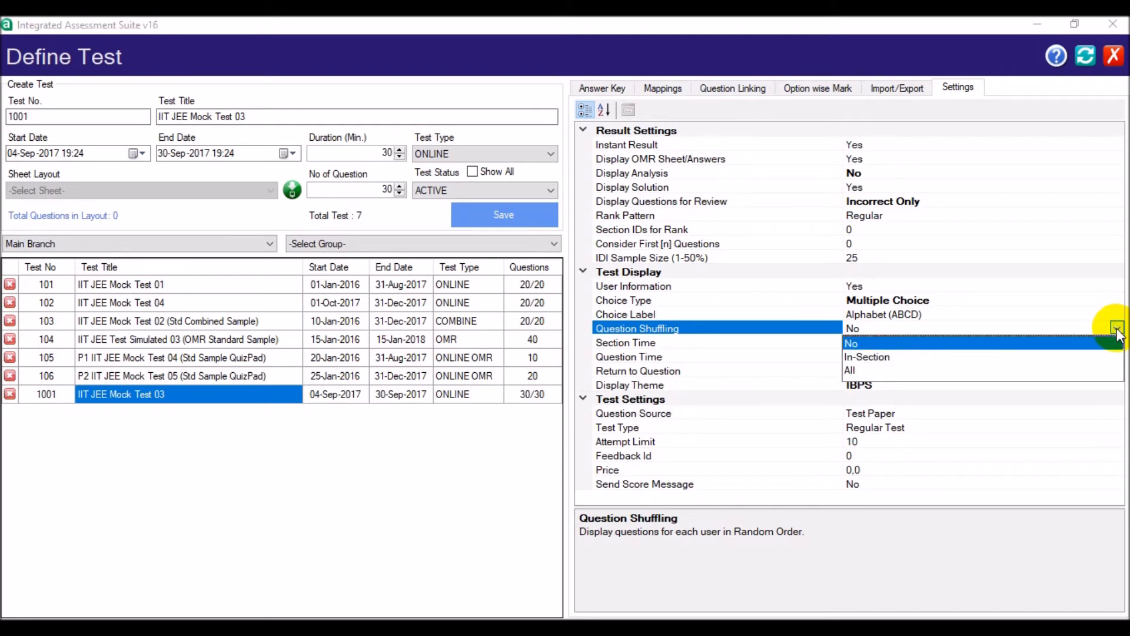
pyautogui.click(1108, 358)
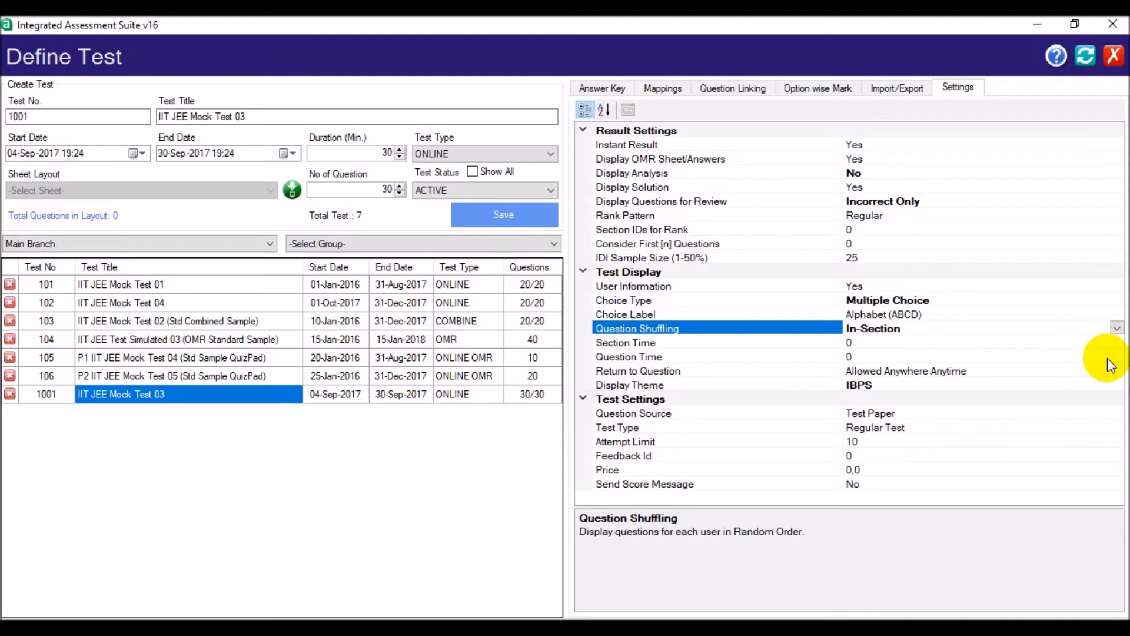
# - Set the Display Theme of the test's question paper to IBPS
pyautogui.doubleClick(1107, 386)
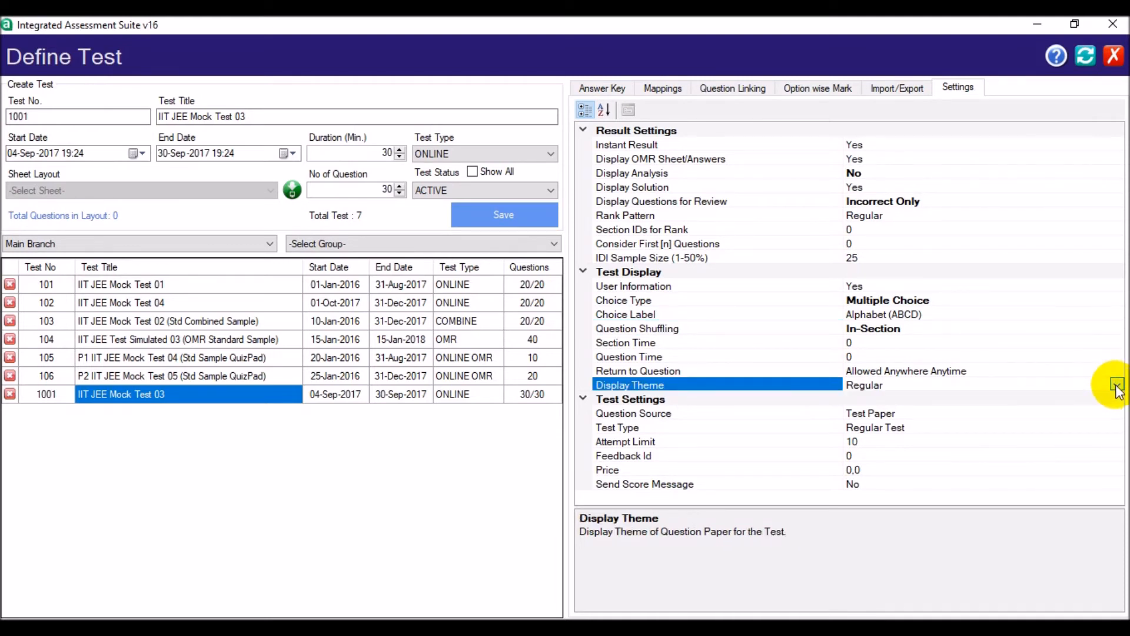
pyautogui.click(1117, 385)
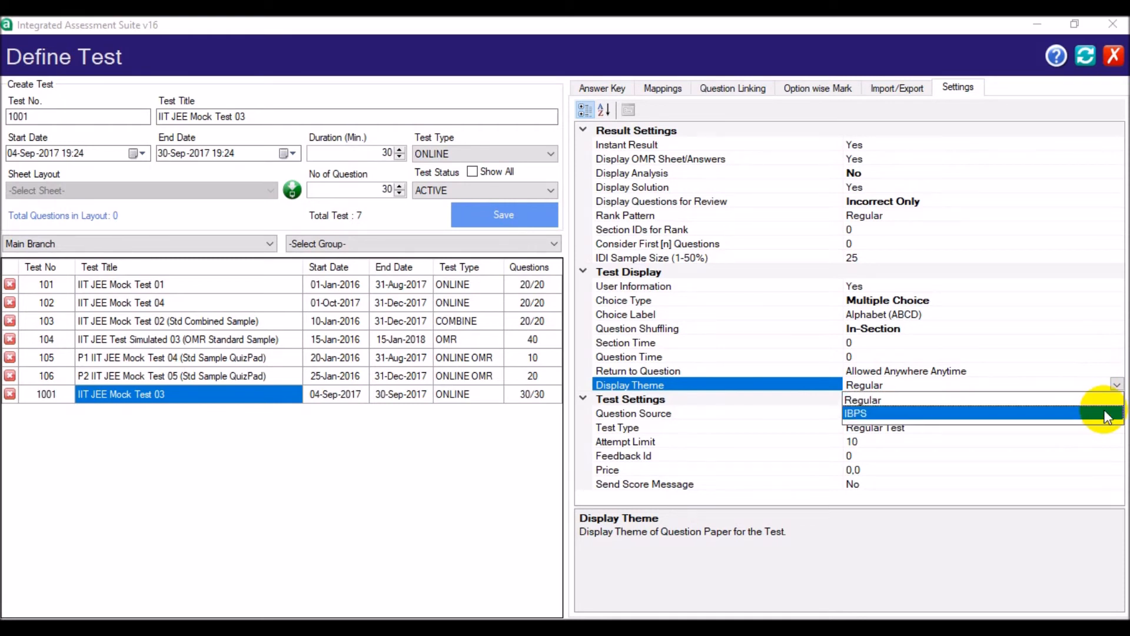
pyautogui.click(1107, 418)
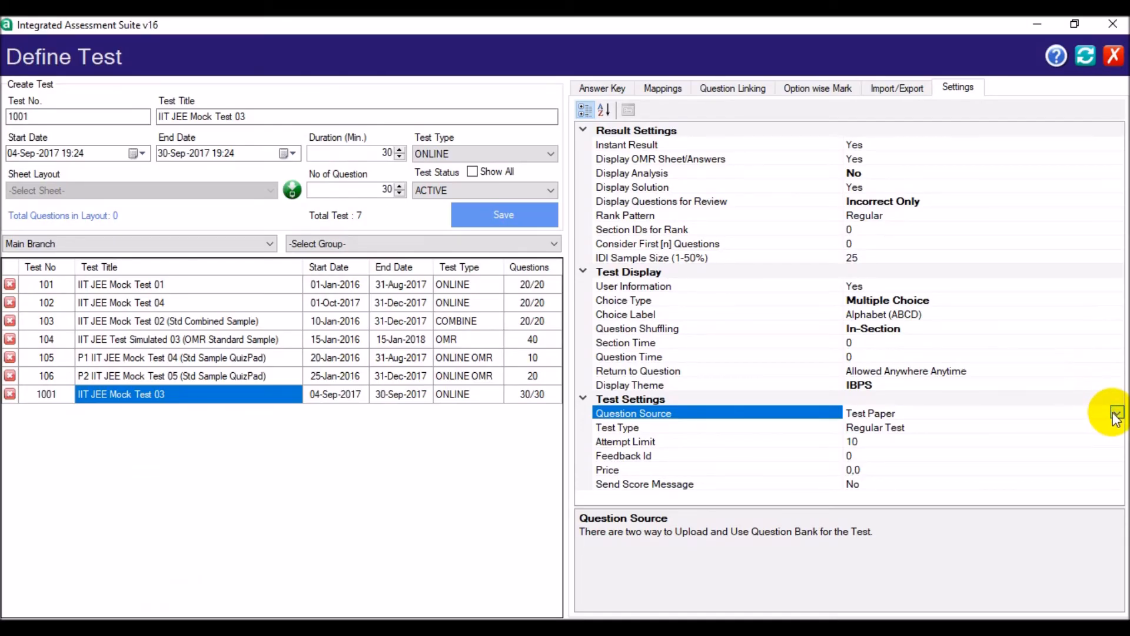
# - Examine the available choices for Question Source and Test Type in the test settings, keeping Test Paper and Regular Test
pyautogui.click(1117, 417)
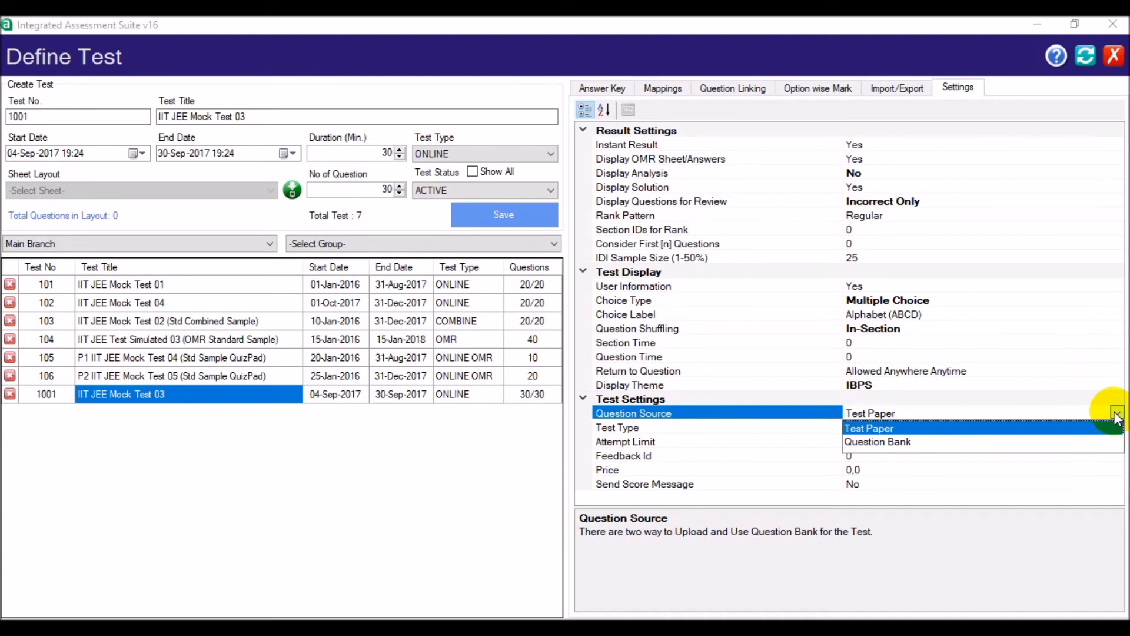
pyautogui.click(1118, 415)
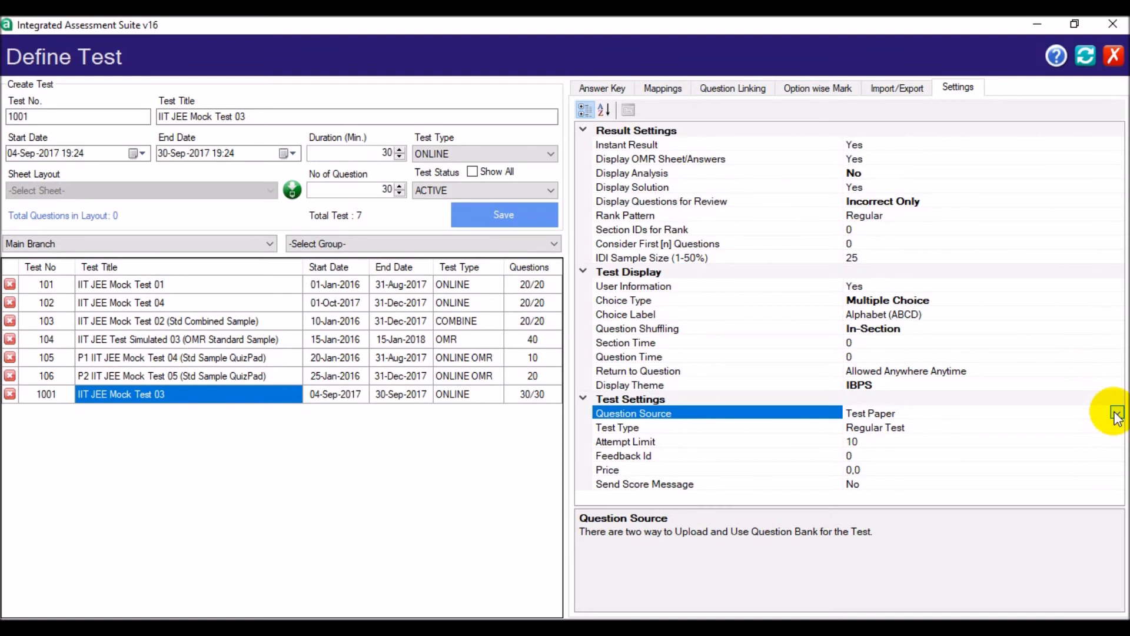
pyautogui.click(1110, 428)
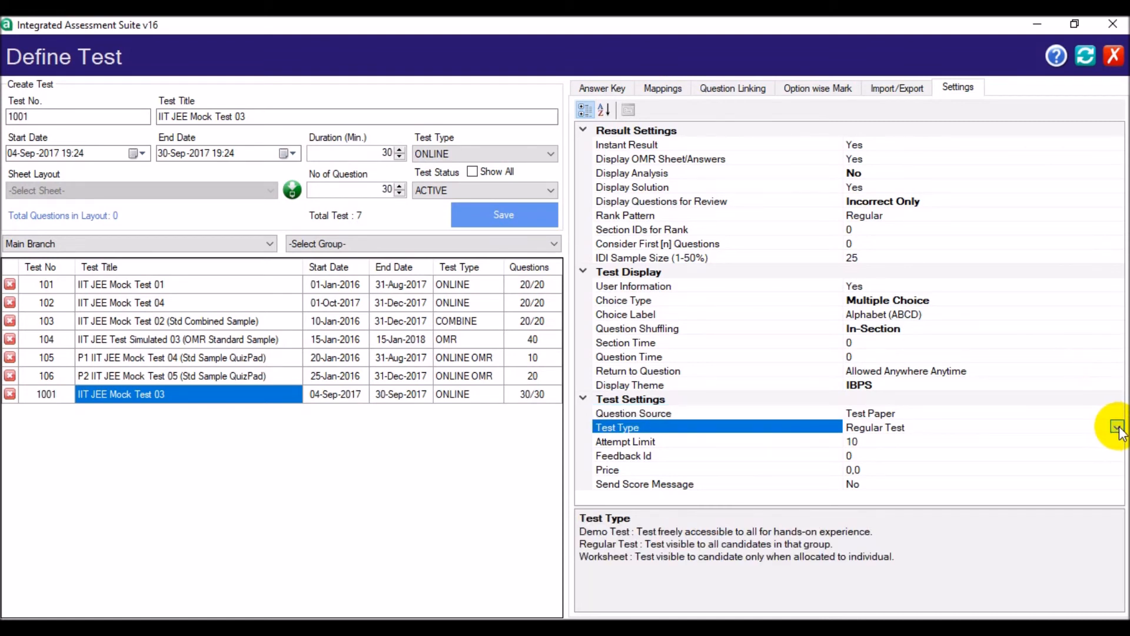
pyautogui.click(1117, 428)
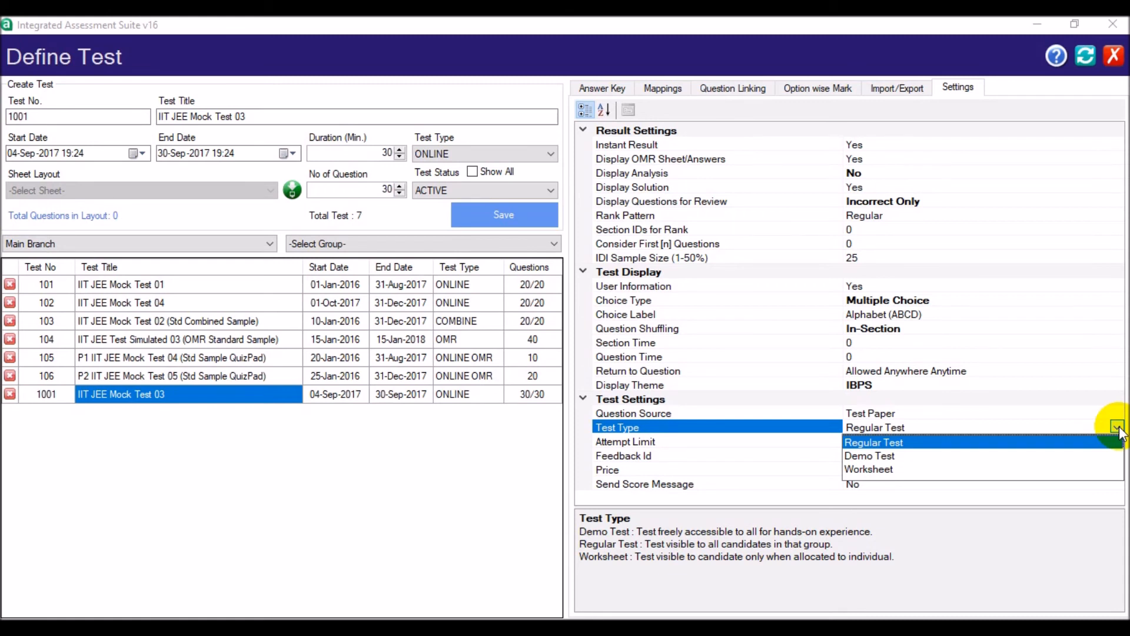
pyautogui.click(1118, 429)
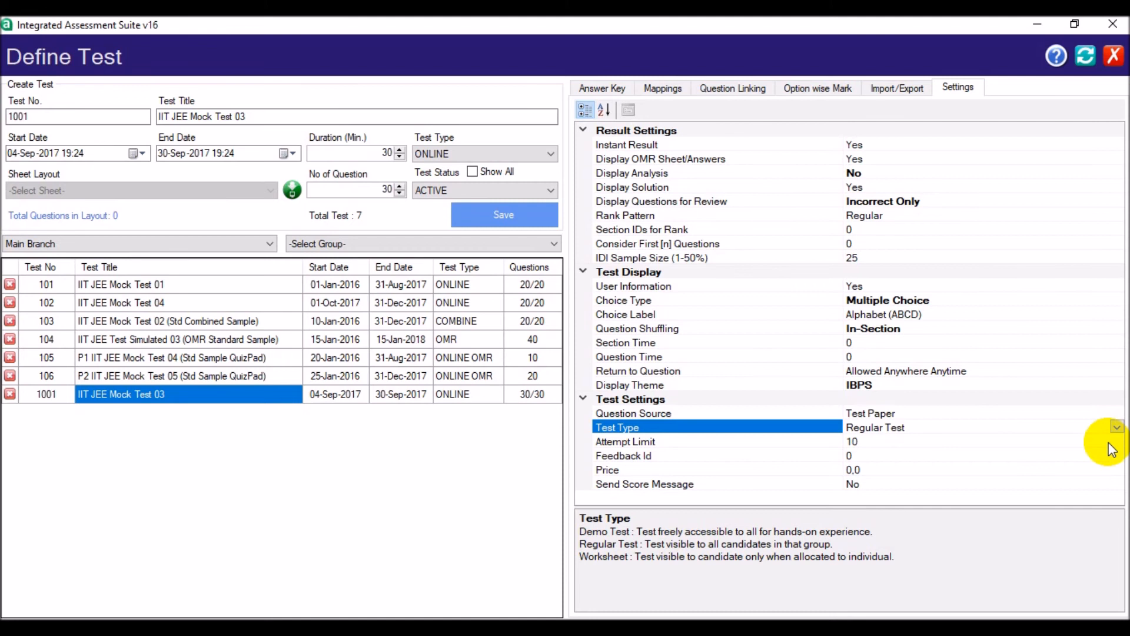
# - Examine the Attempt Limit and Price settings of the test, and open the choices for Send Score Message
pyautogui.click(1110, 442)
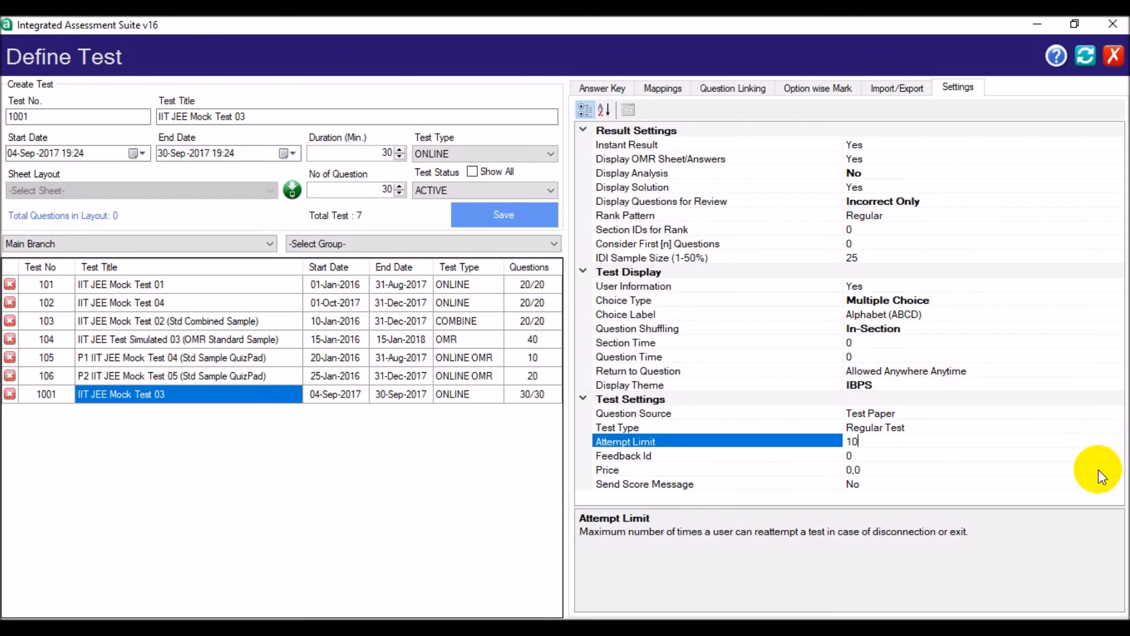
pyautogui.click(1099, 469)
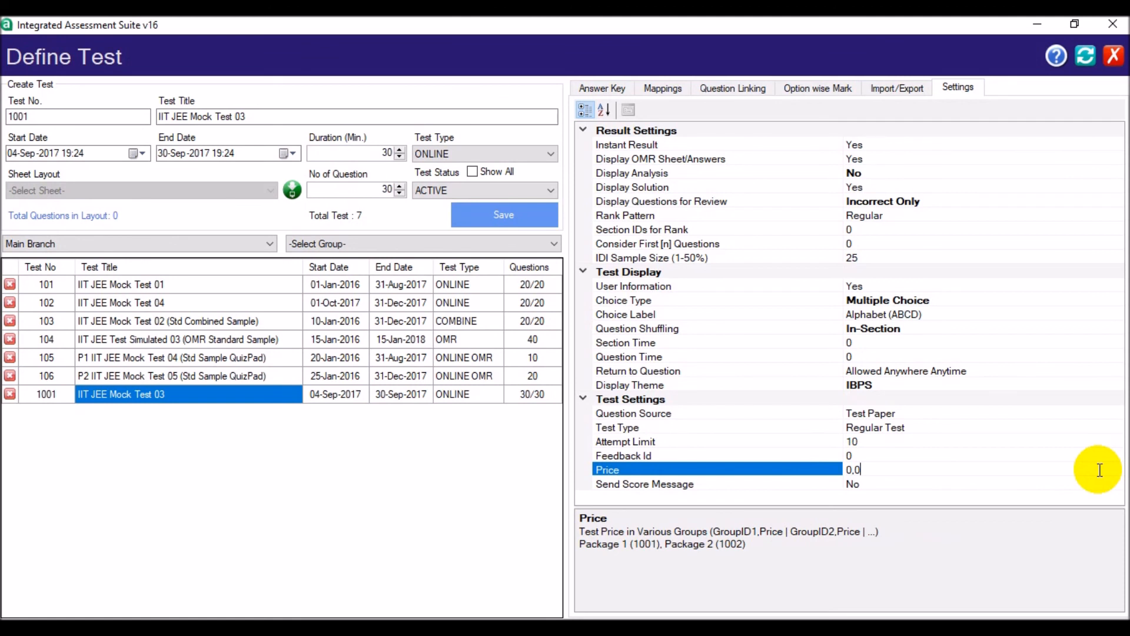
pyautogui.click(1098, 483)
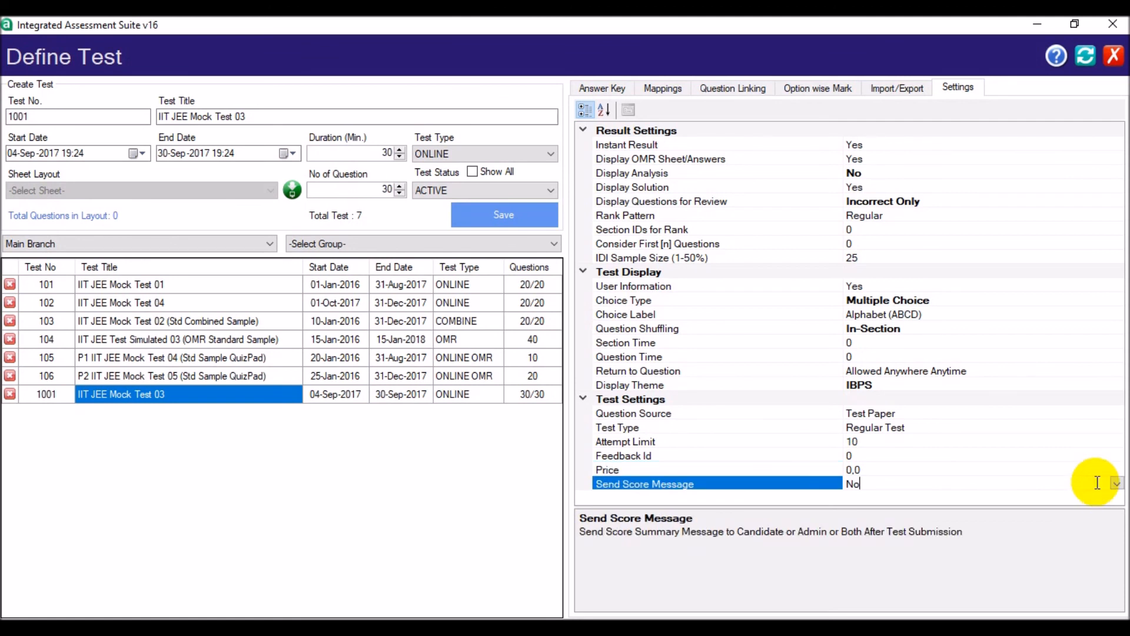
pyautogui.click(1117, 484)
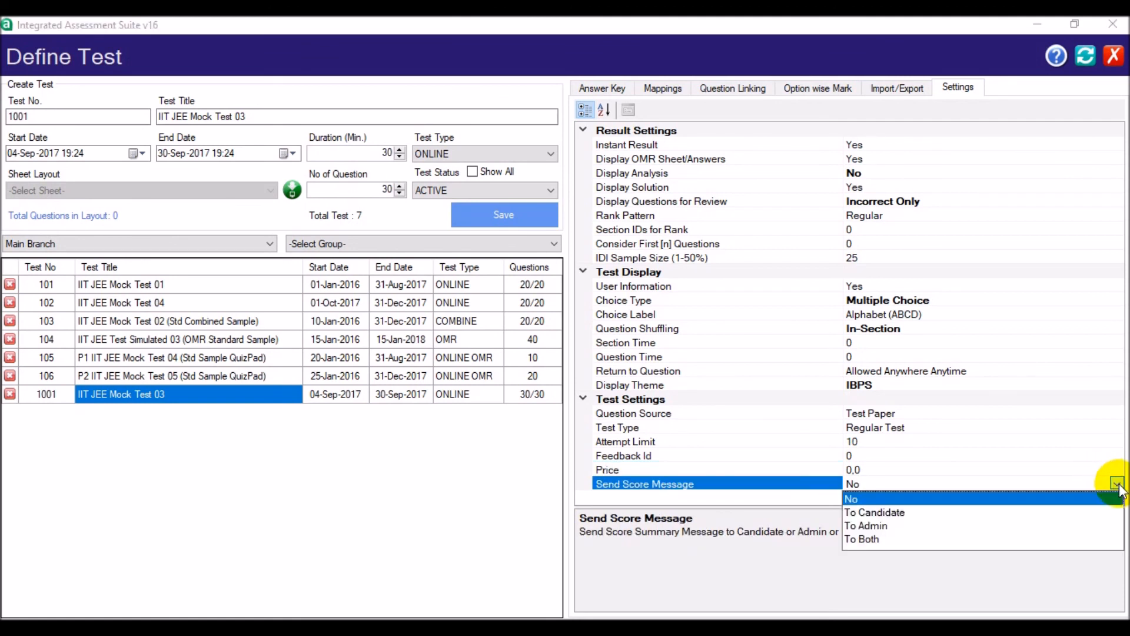